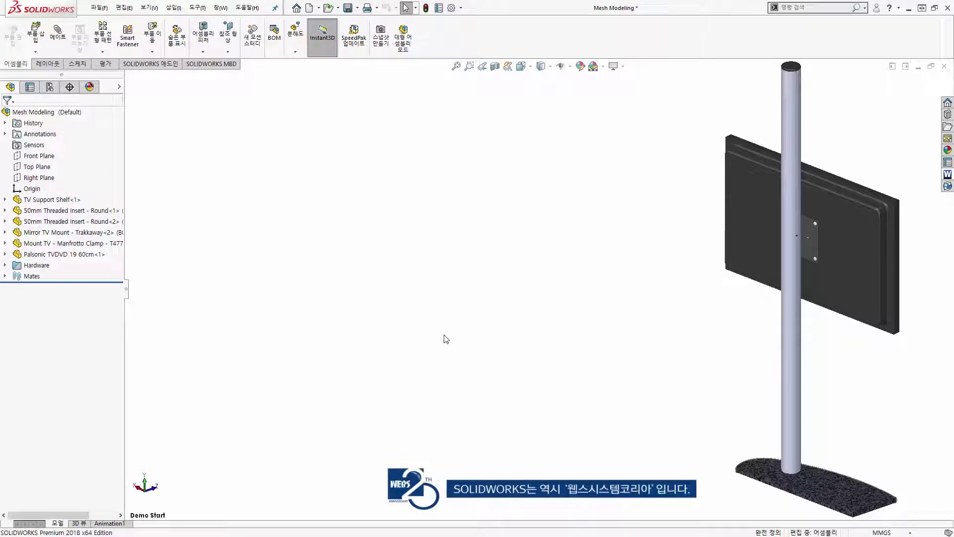
# - Open the Clamp mesh file as a part, filtering the file type to Mesh Files
pyautogui.click(330, 11)
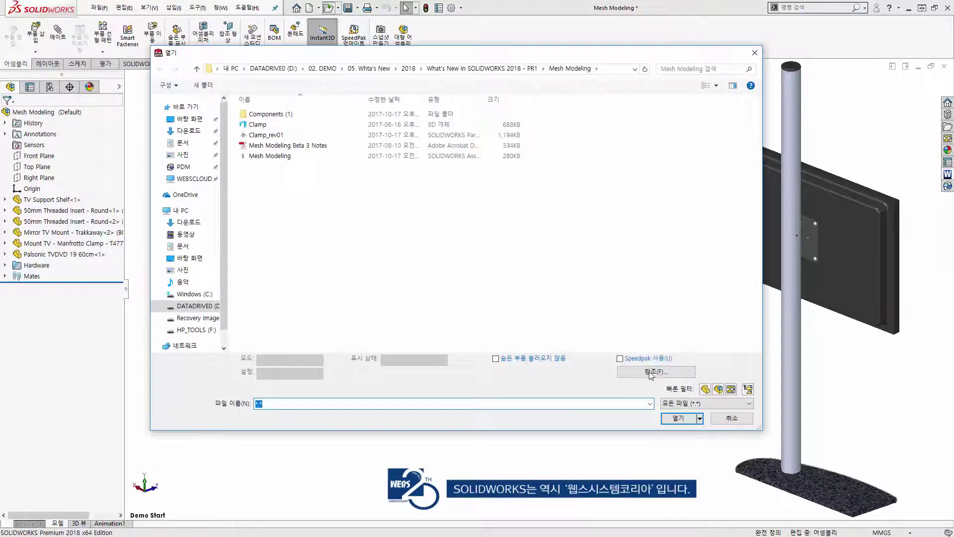
pyautogui.click(676, 404)
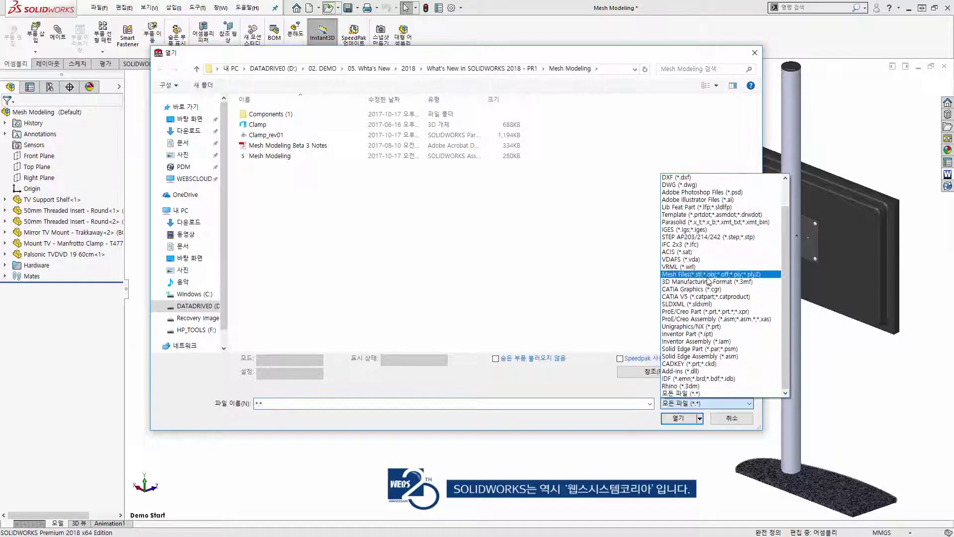
pyautogui.click(765, 275)
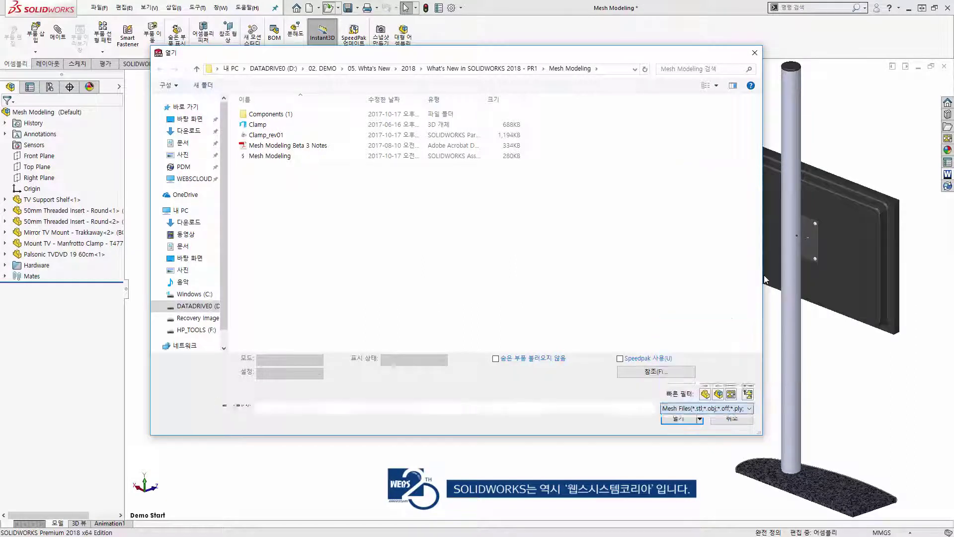
pyautogui.click(399, 128)
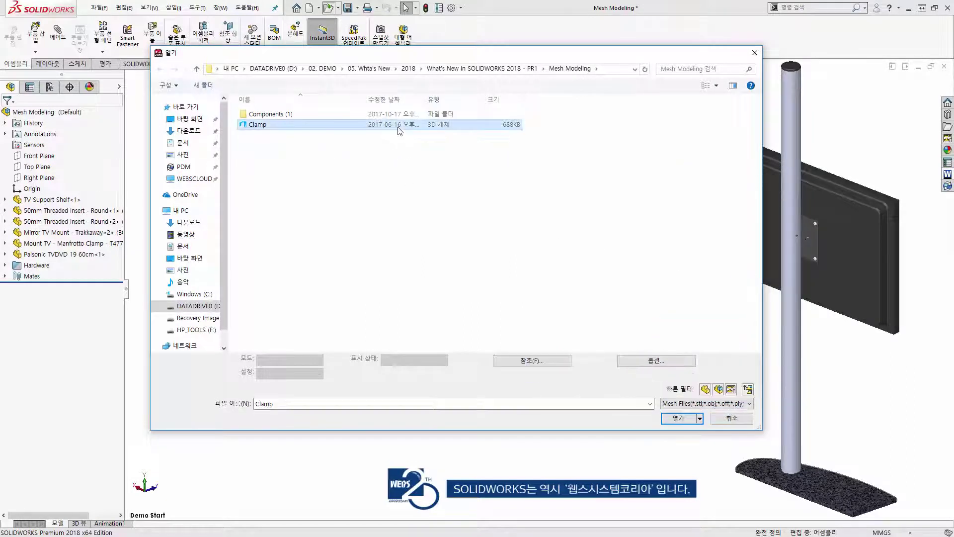
pyautogui.click(678, 419)
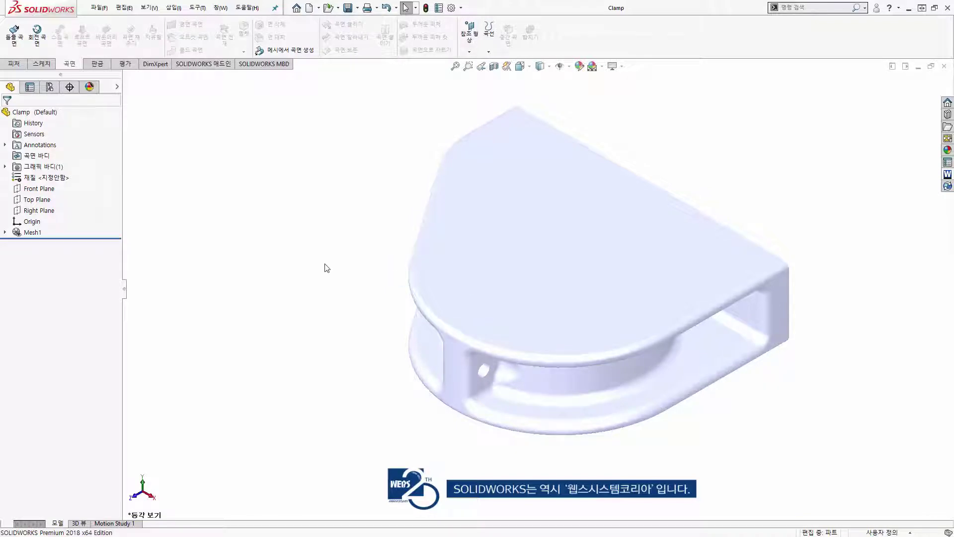
# - Orbit the clamp and turn on RealView Graphics shading
pyautogui.moveTo(438, 261)
pyautogui.mouseDown(button='middle')
pyautogui.moveTo(651, 264)
pyautogui.moveTo(505, 225)
pyautogui.moveTo(414, 247)
pyautogui.moveTo(526, 224)
pyautogui.moveTo(613, 262)
pyautogui.moveTo(574, 293)
pyautogui.mouseUp(button='middle')
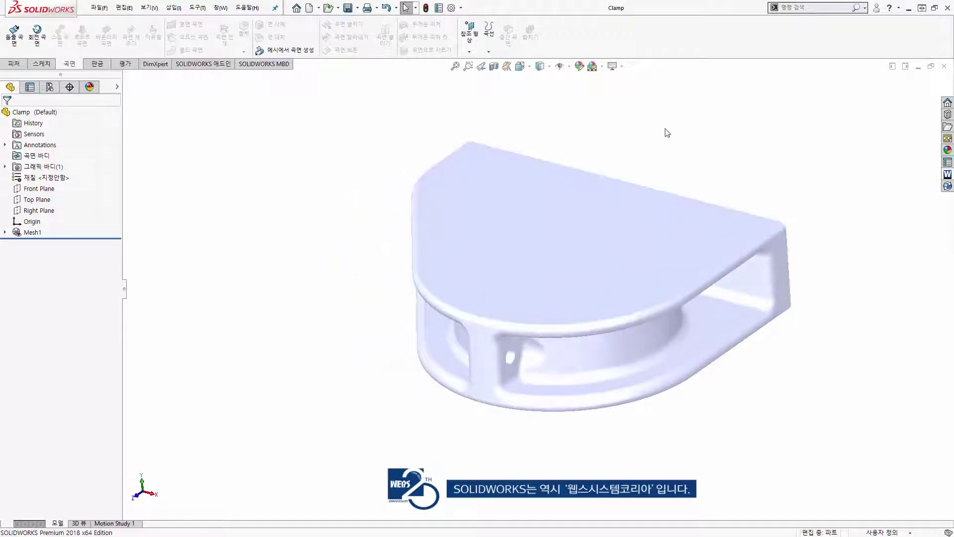
pyautogui.click(621, 66)
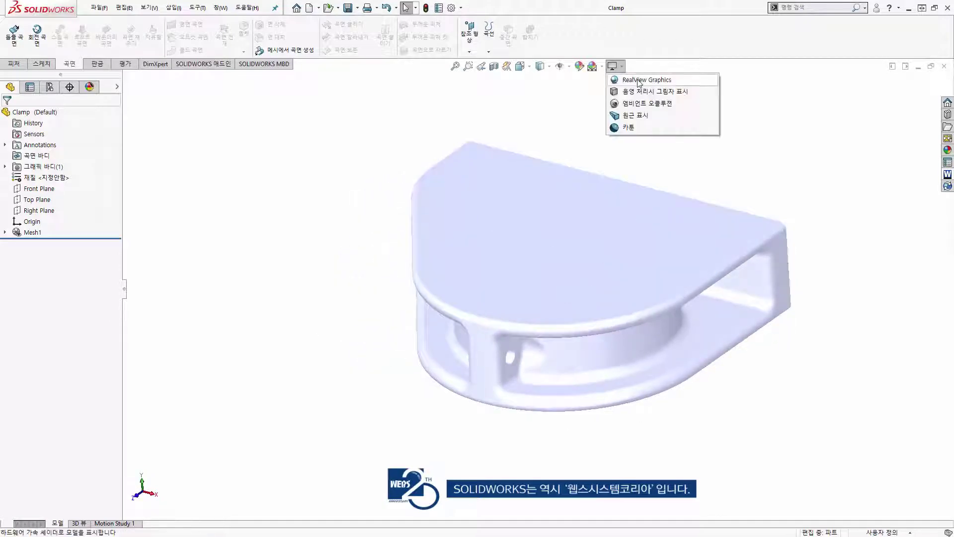
pyautogui.click(639, 80)
pyautogui.moveTo(657, 198)
pyautogui.mouseDown(button='middle')
pyautogui.moveTo(673, 217)
pyautogui.moveTo(673, 198)
pyautogui.moveTo(666, 210)
pyautogui.mouseUp(button='middle')
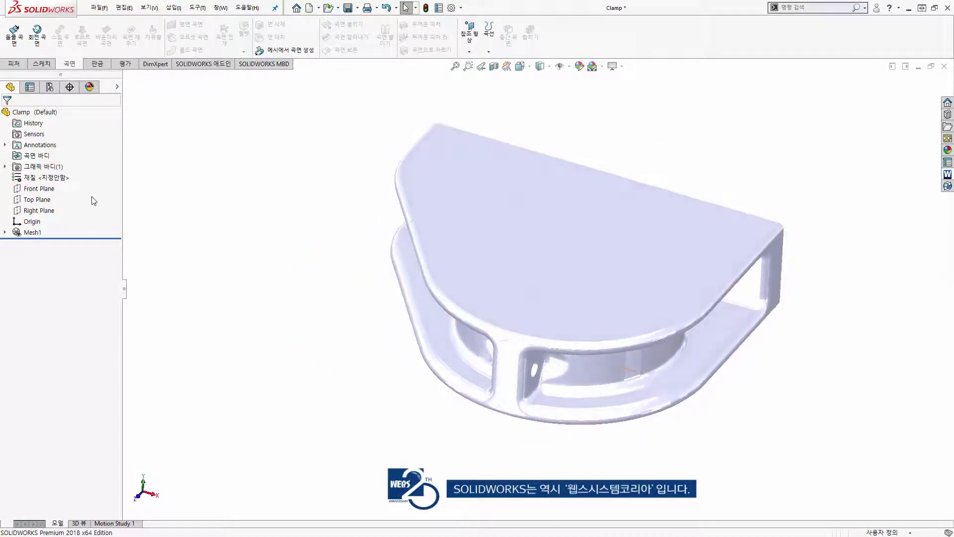
# - Assign Brass as the Clamp's material, then replace it with 6061 Alloy
pyautogui.click(55, 180)
pyautogui.rightClick(54, 180)
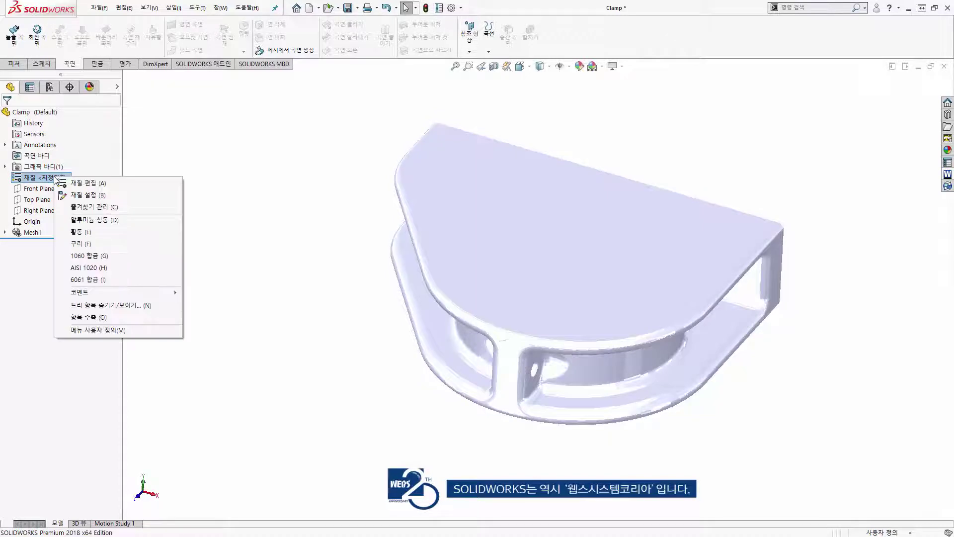
pyautogui.click(88, 235)
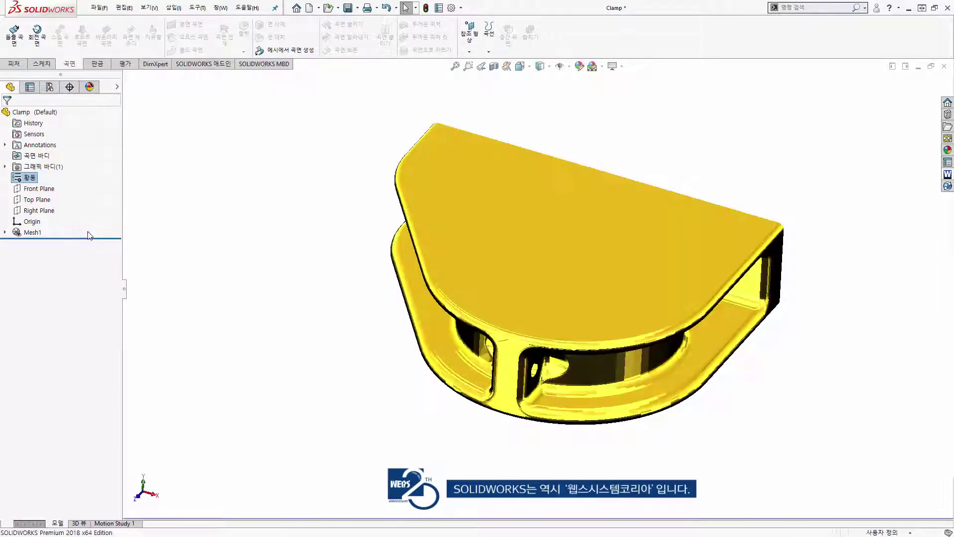
pyautogui.rightClick(34, 178)
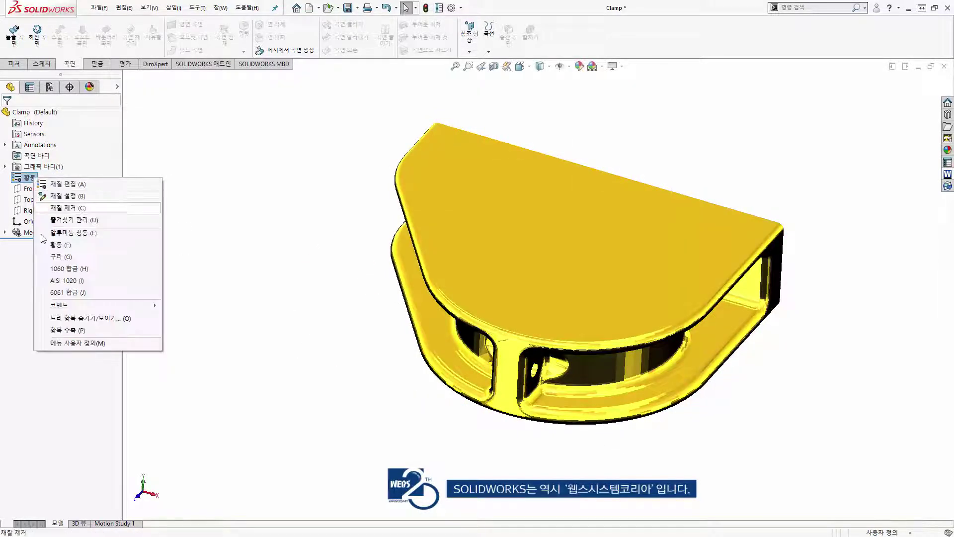
pyautogui.click(64, 293)
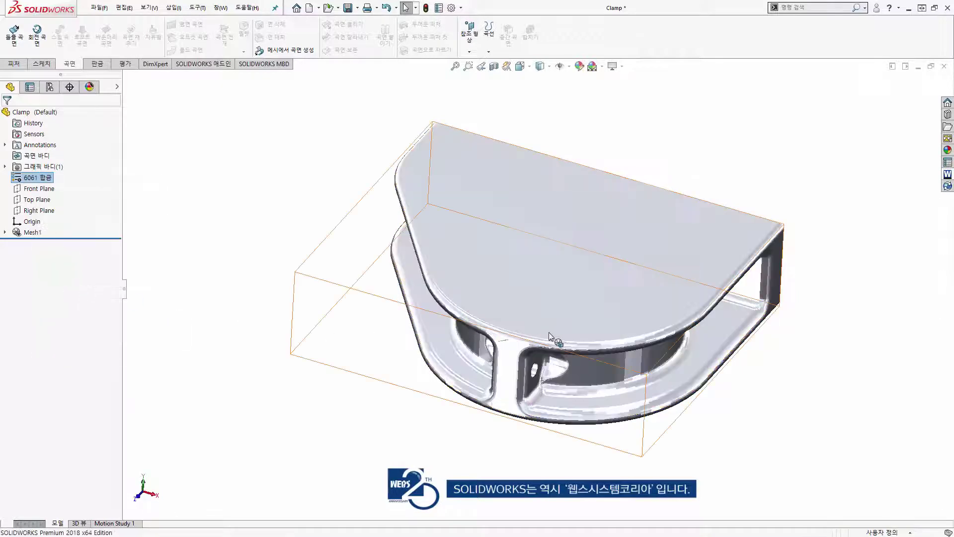
pyautogui.moveTo(548, 332)
pyautogui.mouseDown(button='middle')
pyautogui.moveTo(542, 286)
pyautogui.moveTo(485, 234)
pyautogui.moveTo(391, 270)
pyautogui.moveTo(552, 299)
pyautogui.moveTo(472, 268)
pyautogui.moveTo(397, 258)
pyautogui.mouseUp(button='middle')
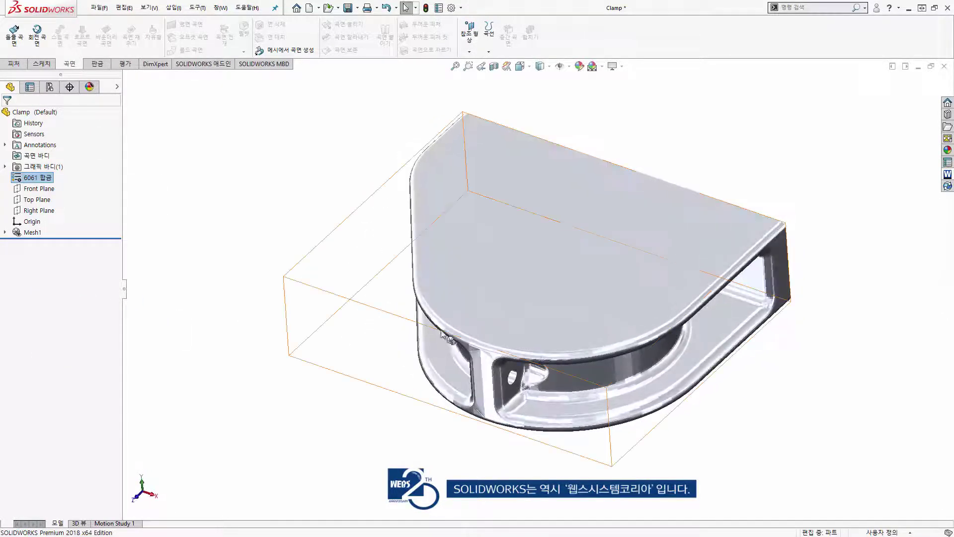
pyautogui.click(39, 210)
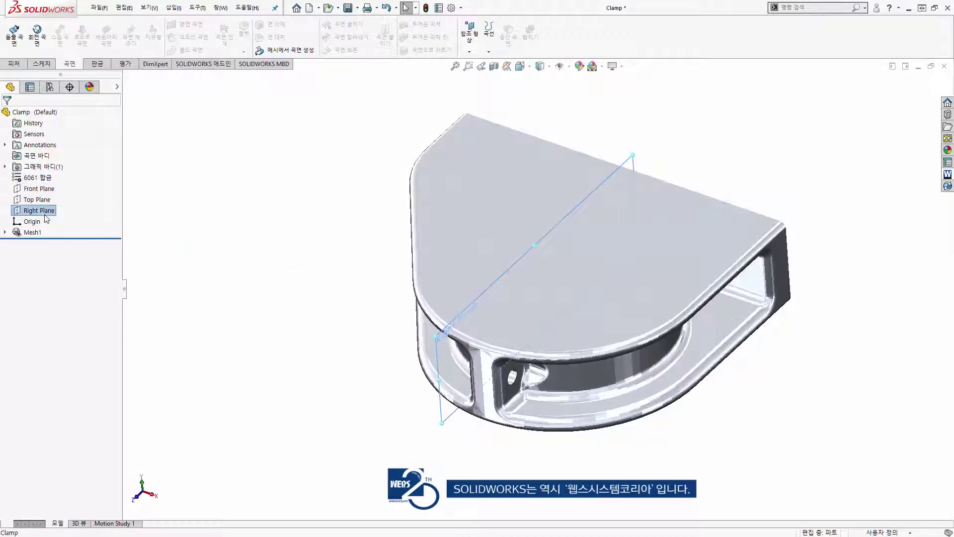
# - Slide a temporary Right Plane section view through the clamp to inspect its interior
pyautogui.rightClick(38, 210)
pyautogui.click(72, 245)
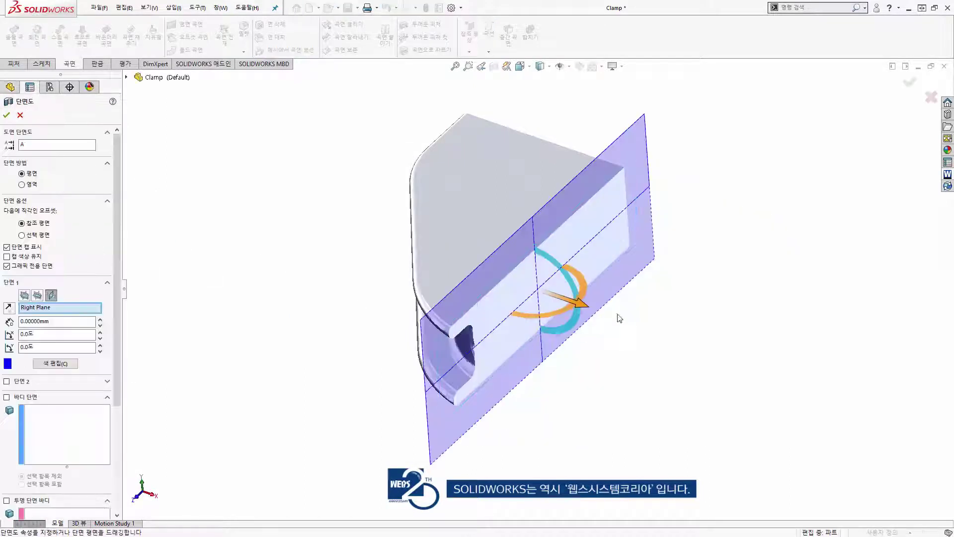
pyautogui.moveTo(588, 309)
pyautogui.mouseDown()
pyautogui.moveTo(709, 379)
pyautogui.moveTo(486, 260)
pyautogui.moveTo(488, 252)
pyautogui.mouseUp()
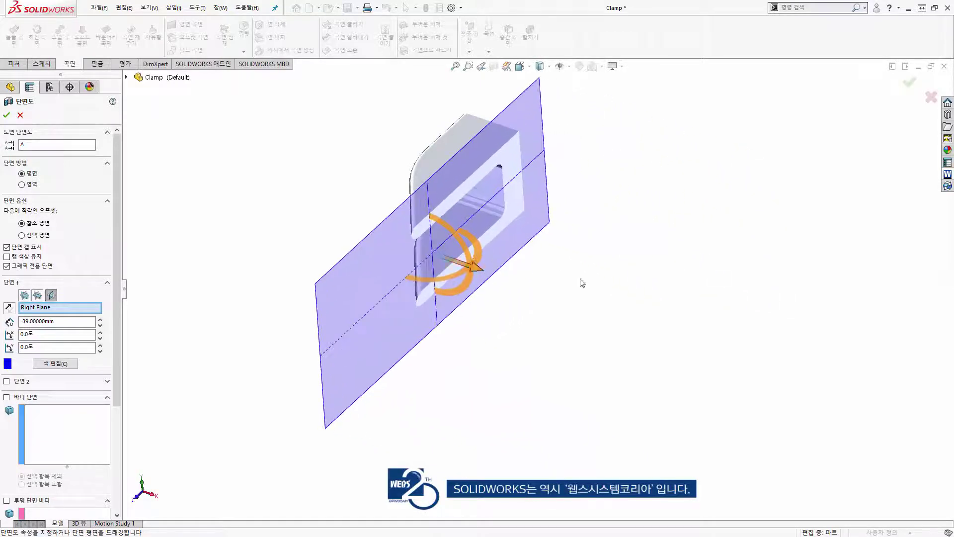
pyautogui.press('Escape')
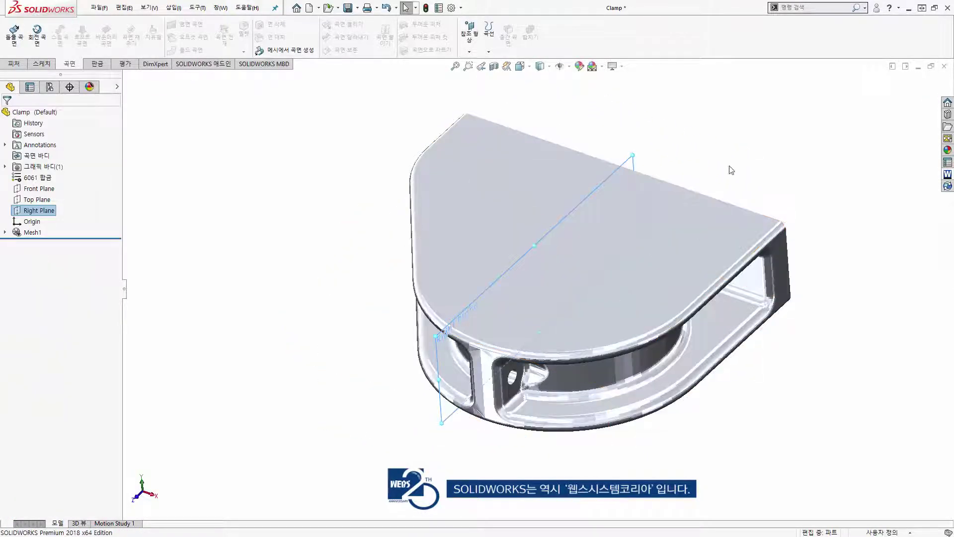
pyautogui.click(732, 169)
# - Orbit and zoom to the flat two-holed face, then launch Surface from Mesh
pyautogui.moveTo(815, 185)
pyautogui.mouseDown(button='middle')
pyautogui.moveTo(681, 181)
pyautogui.moveTo(607, 277)
pyautogui.moveTo(601, 353)
pyautogui.mouseUp(button='middle')
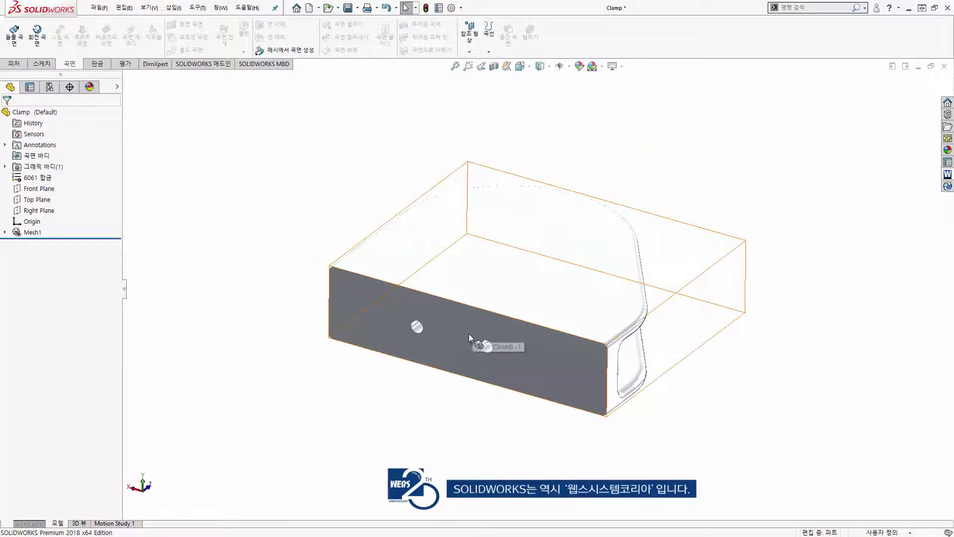
pyautogui.scroll(-3, 448, 355)
pyautogui.scroll(-2, 448, 355)
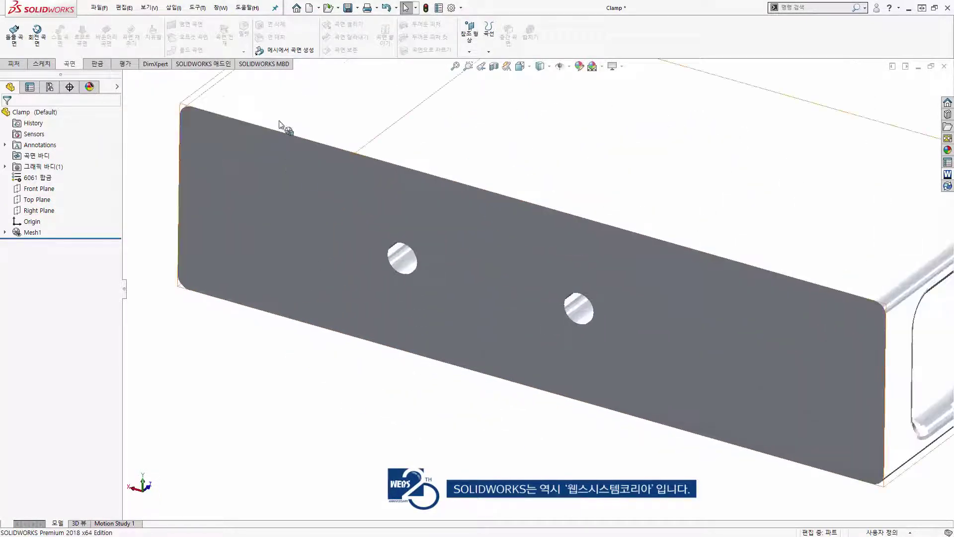
pyautogui.click(313, 56)
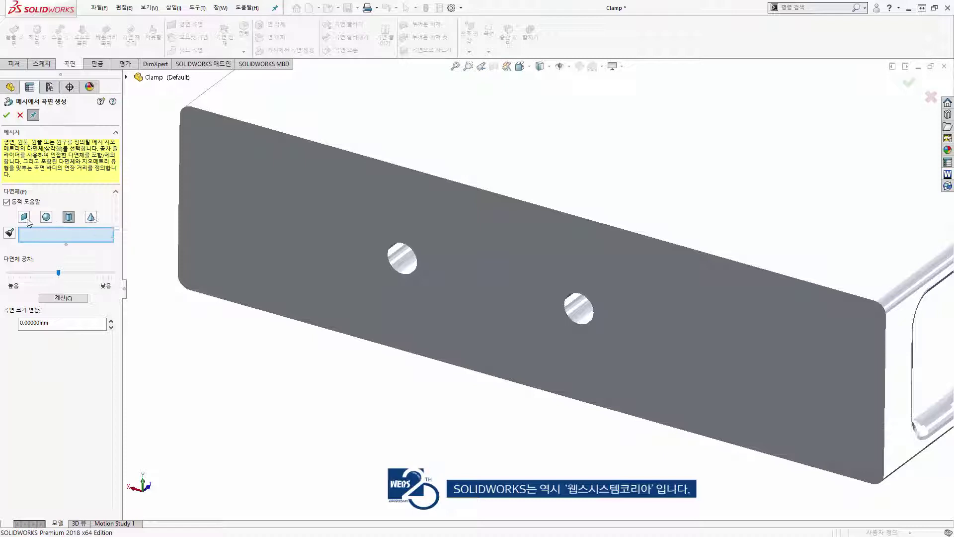
# - Paint a planar facet group on the flat holed face, calculate it, and zoom to the first bore
pyautogui.click(24, 219)
pyautogui.rightClick(268, 339)
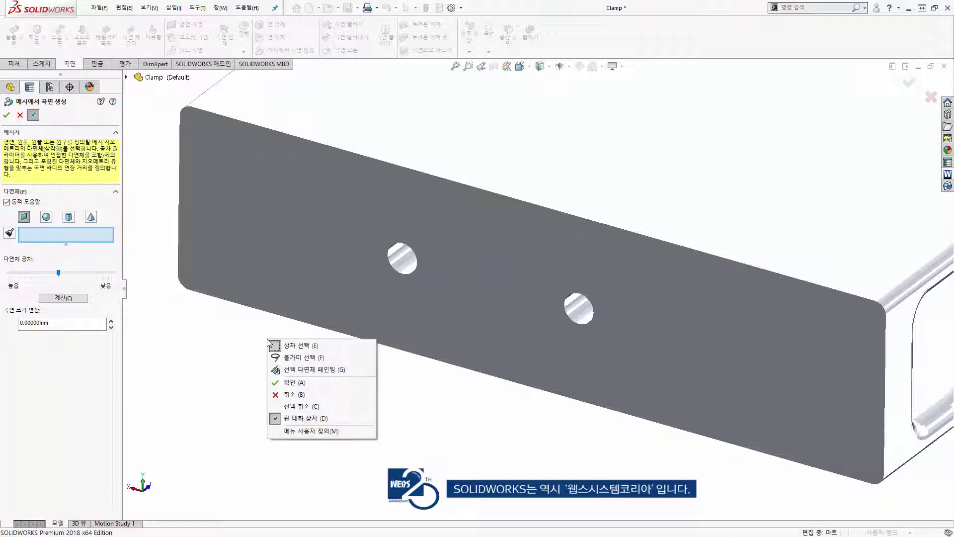
pyautogui.click(307, 370)
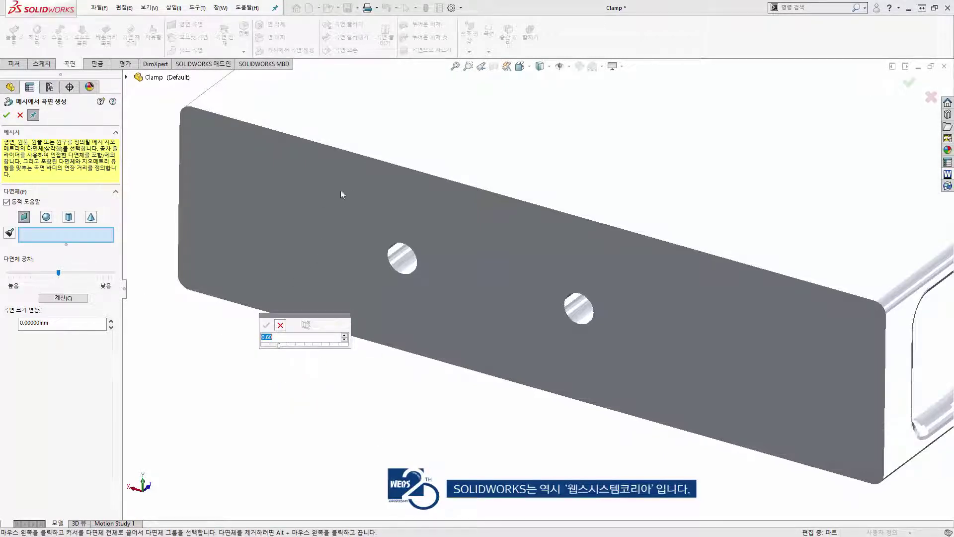
pyautogui.moveTo(341, 189)
pyautogui.mouseDown()
pyautogui.moveTo(299, 252)
pyautogui.moveTo(412, 309)
pyautogui.mouseUp()
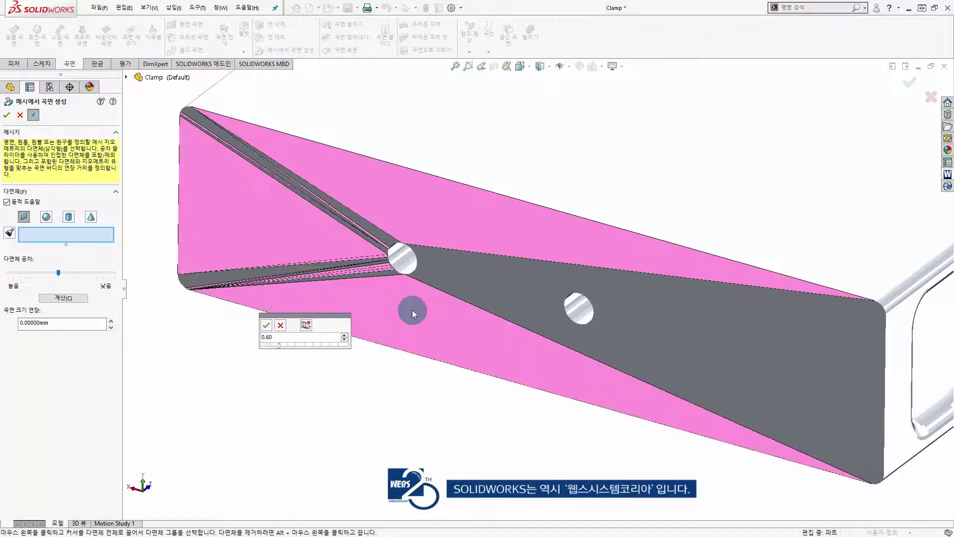
pyautogui.click(266, 326)
pyautogui.click(83, 299)
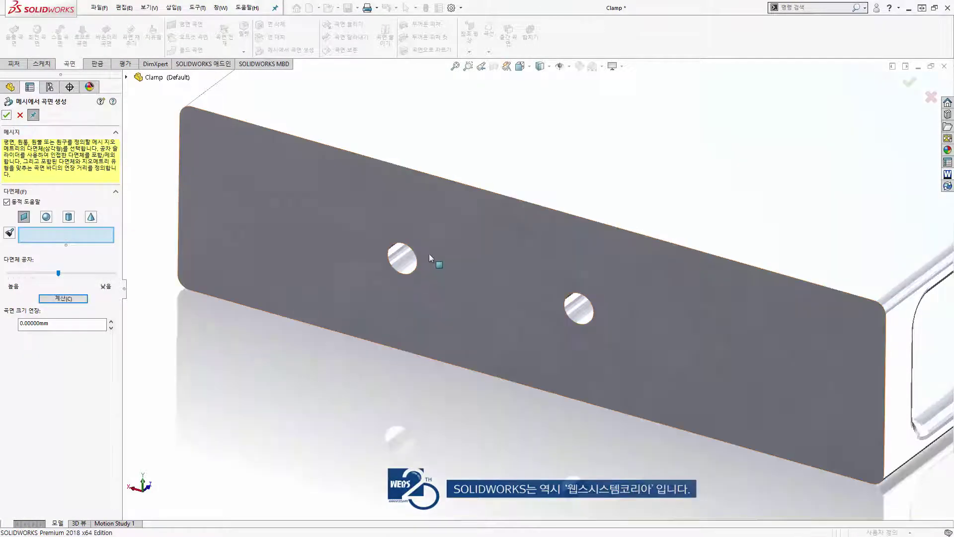
pyautogui.scroll(-2, 437, 264)
pyautogui.scroll(-2, 482, 280)
pyautogui.scroll(-2, 482, 280)
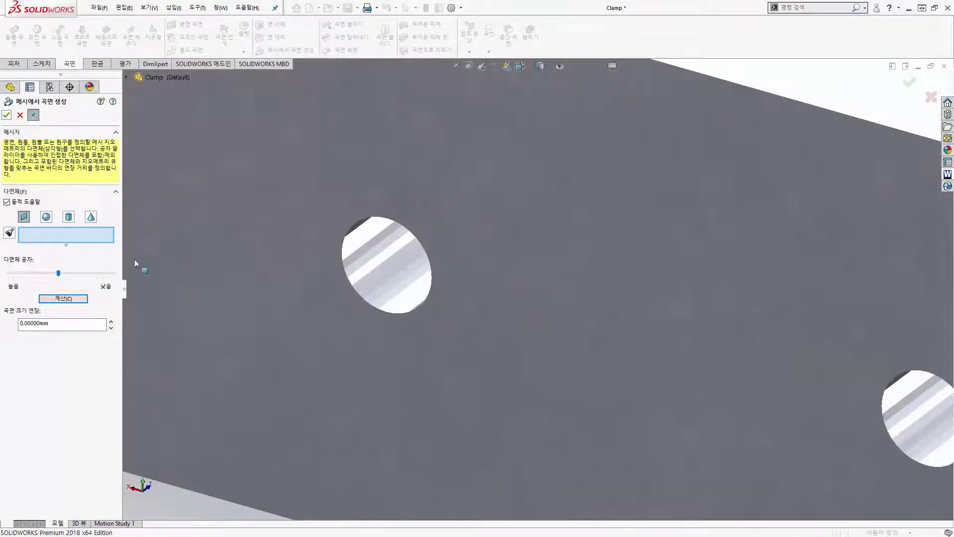
# - Paint the first bore's facets, fit a cylinder and create its surface
pyautogui.click(68, 219)
pyautogui.rightClick(241, 232)
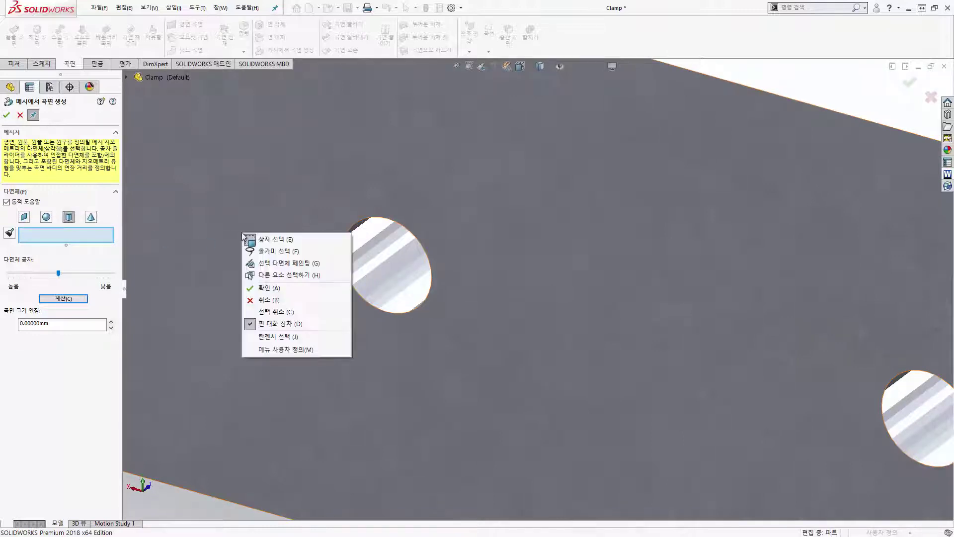
pyautogui.click(273, 272)
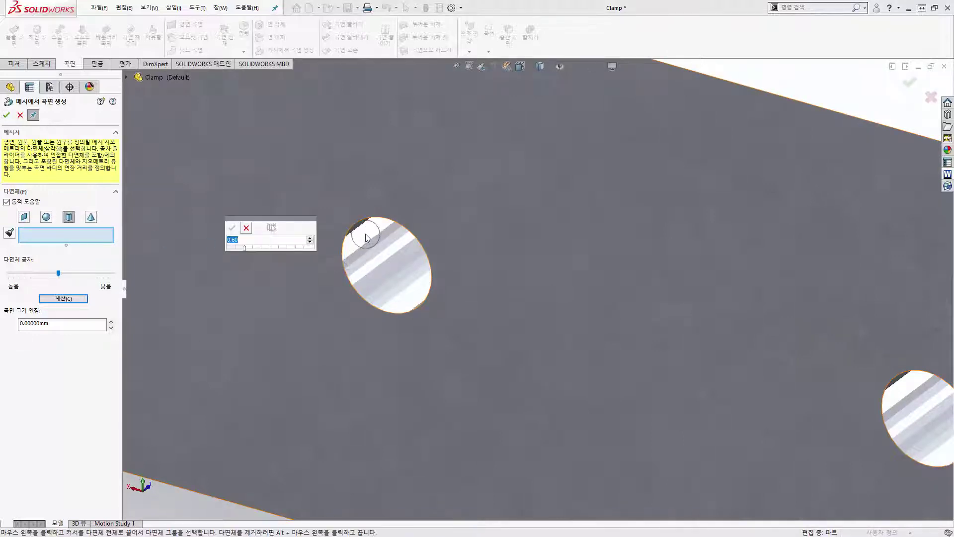
pyautogui.moveTo(366, 233); pyautogui.dragTo(410, 294)
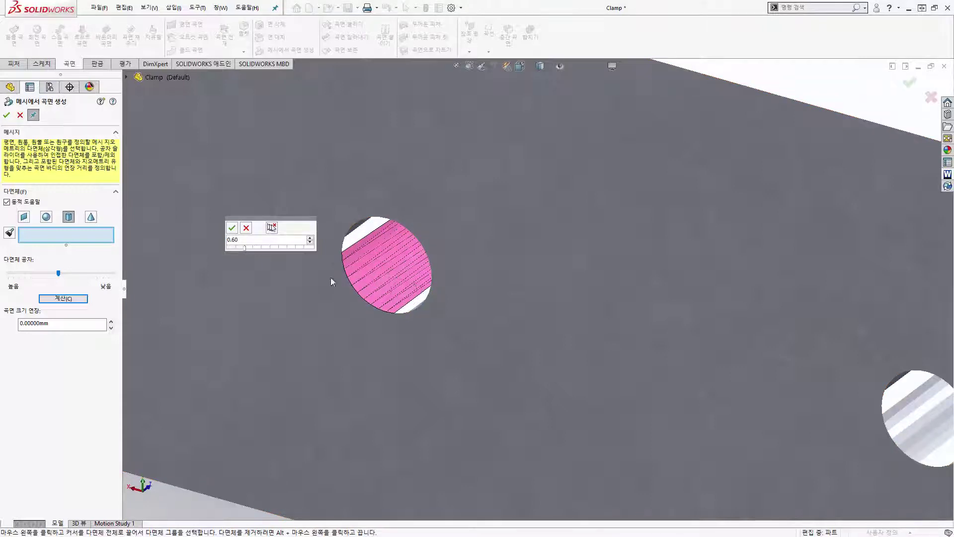
pyautogui.click(234, 228)
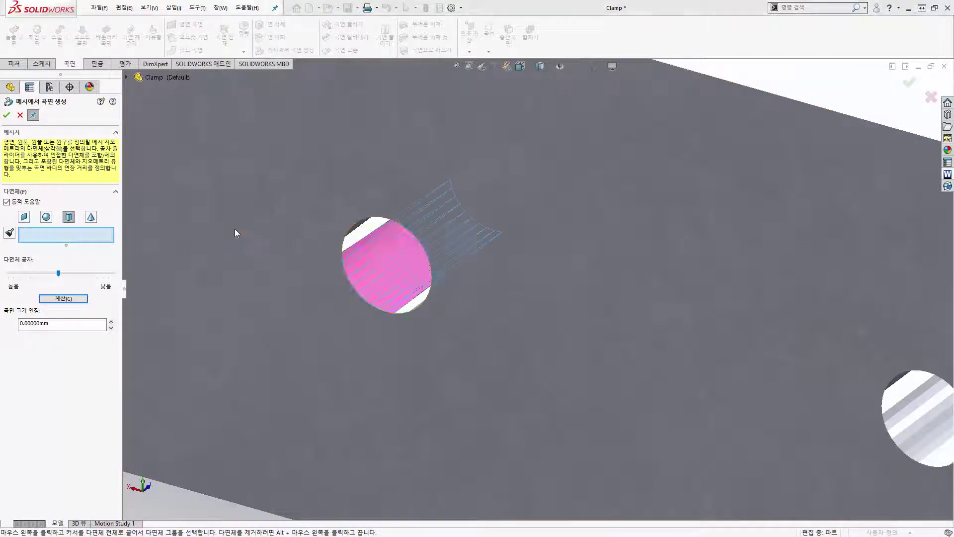
pyautogui.click(85, 298)
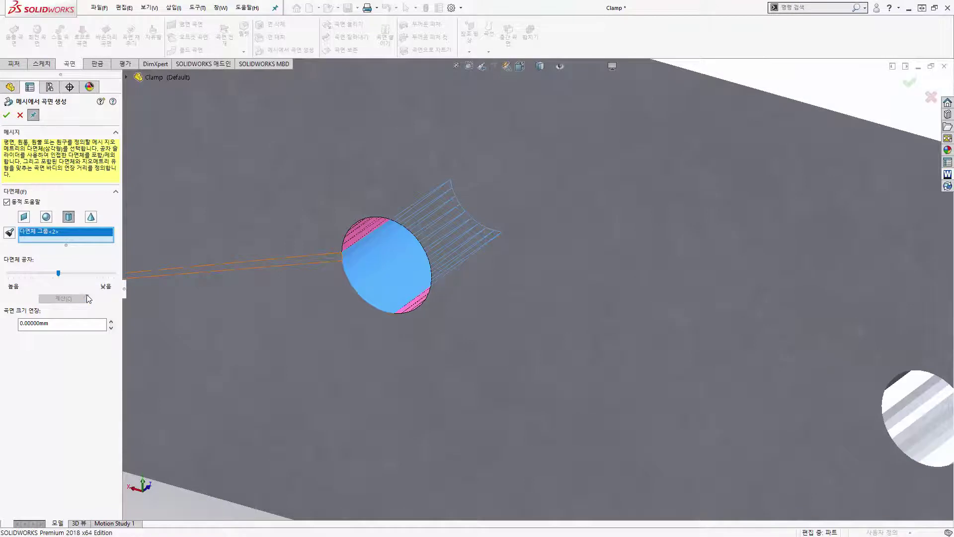
pyautogui.click(7, 115)
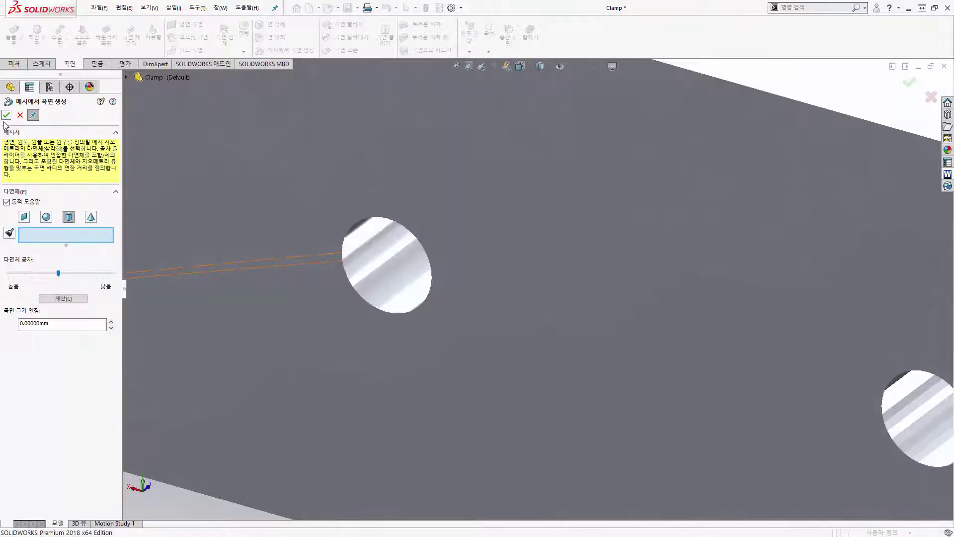
# - Paint the second bore's facets, fit a cylinder and create Surface from Mesh6
pyautogui.keyDown('ctrl'); pyautogui.moveTo(793, 367); pyautogui.dragTo(326, 227, button='middle'); pyautogui.keyUp('ctrl')
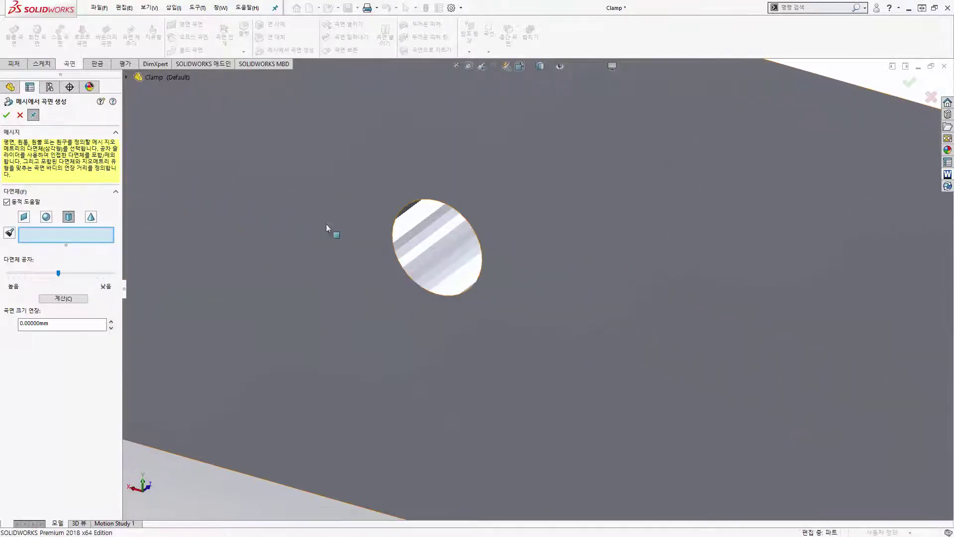
pyautogui.rightClick(293, 238)
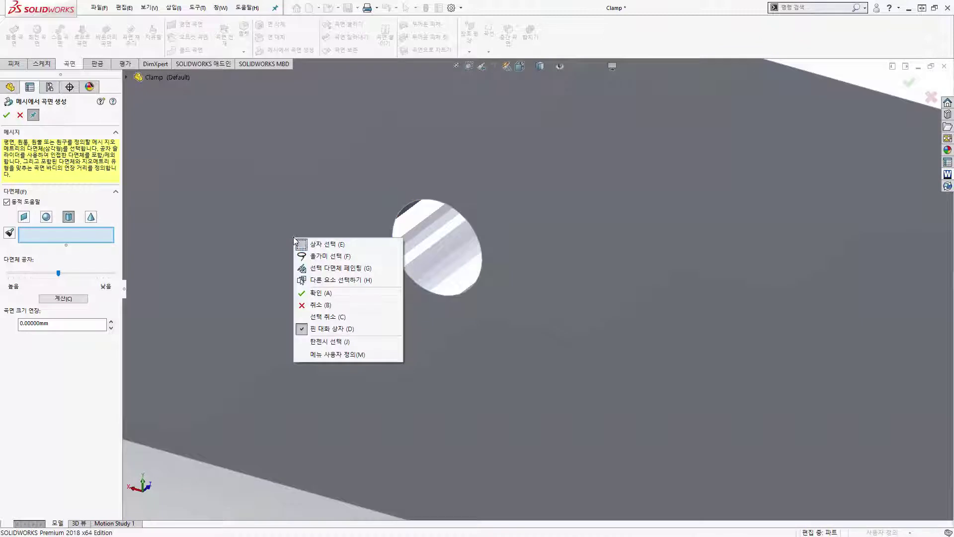
pyautogui.click(314, 273)
pyautogui.moveTo(413, 216); pyautogui.dragTo(461, 282)
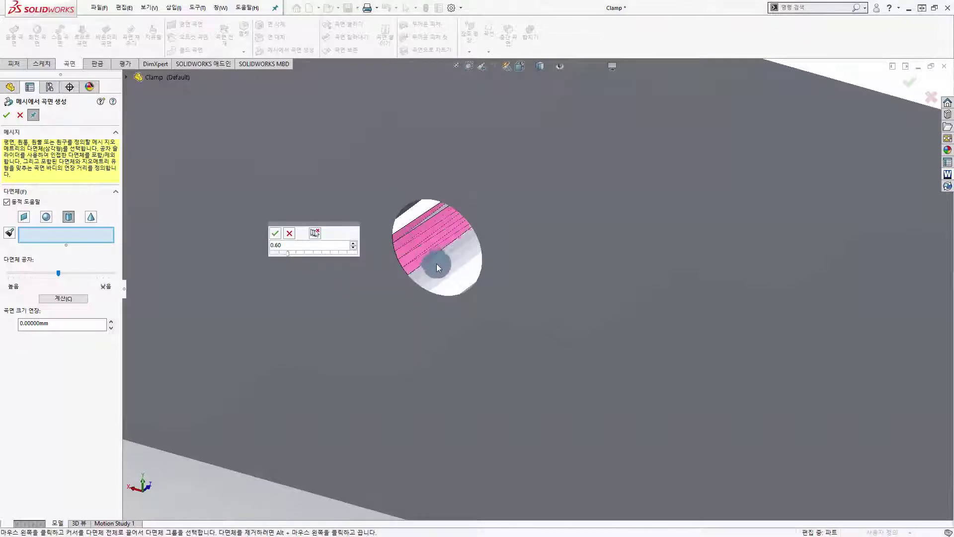
pyautogui.click(275, 233)
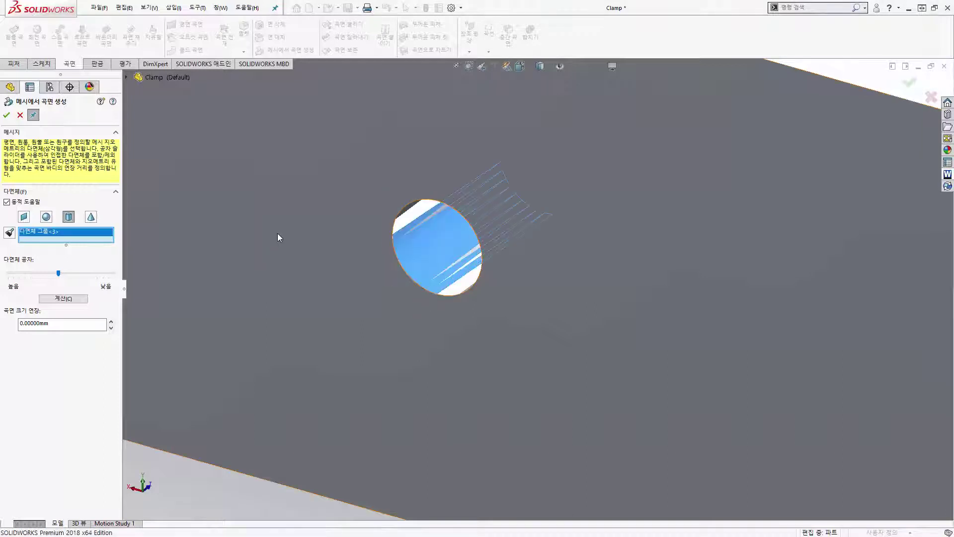
pyautogui.click(79, 298)
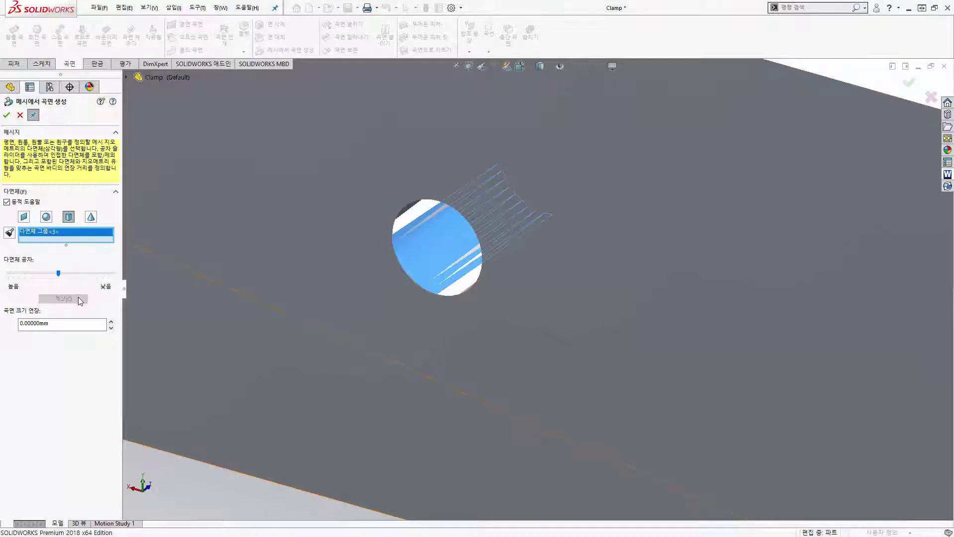
pyautogui.click(7, 115)
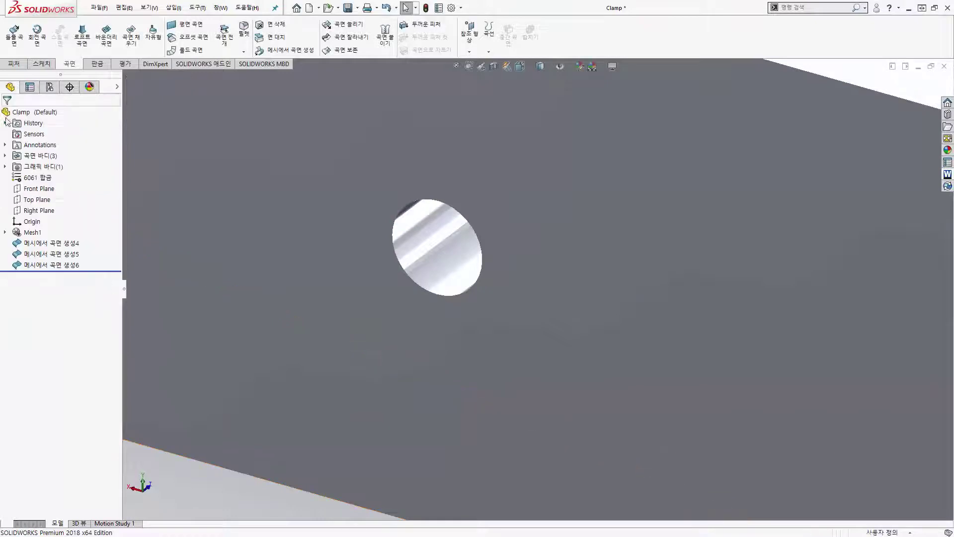
# - Select the three Surface from Mesh bodies and knit them into Surface-Knit2
pyautogui.press('f')
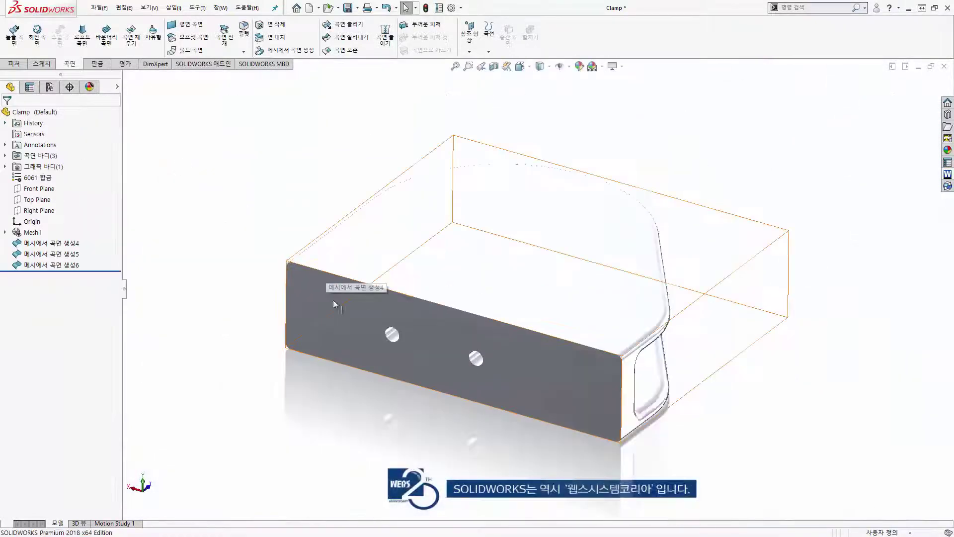
pyautogui.click(72, 244)
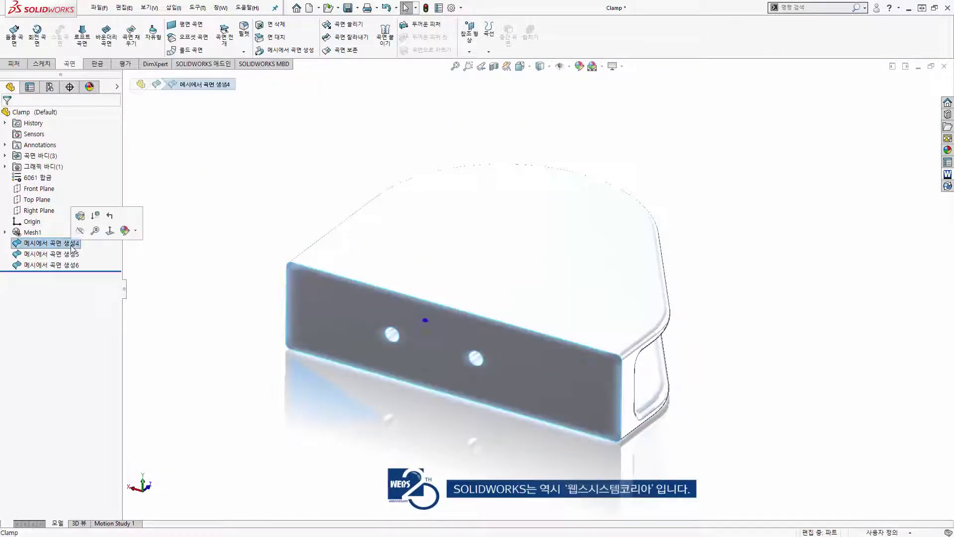
pyautogui.click(5, 156)
pyautogui.click(63, 177)
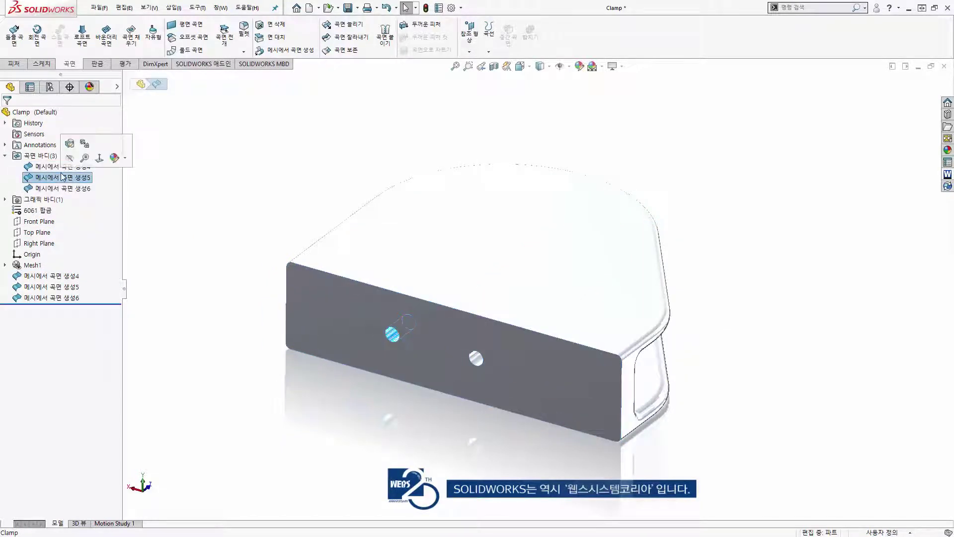
pyautogui.click(197, 195)
pyautogui.click(82, 167)
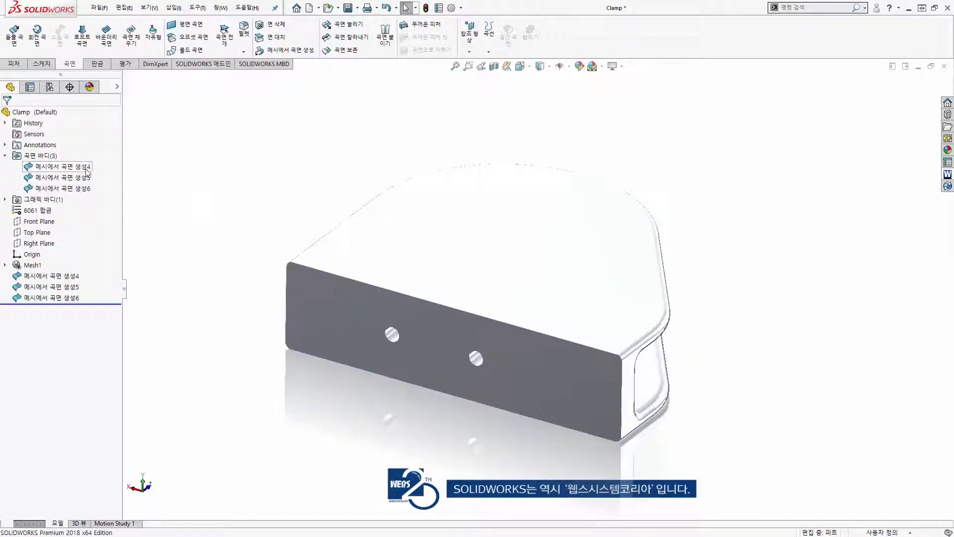
pyautogui.keyDown('shift'); pyautogui.click(82, 188); pyautogui.keyUp('shift')
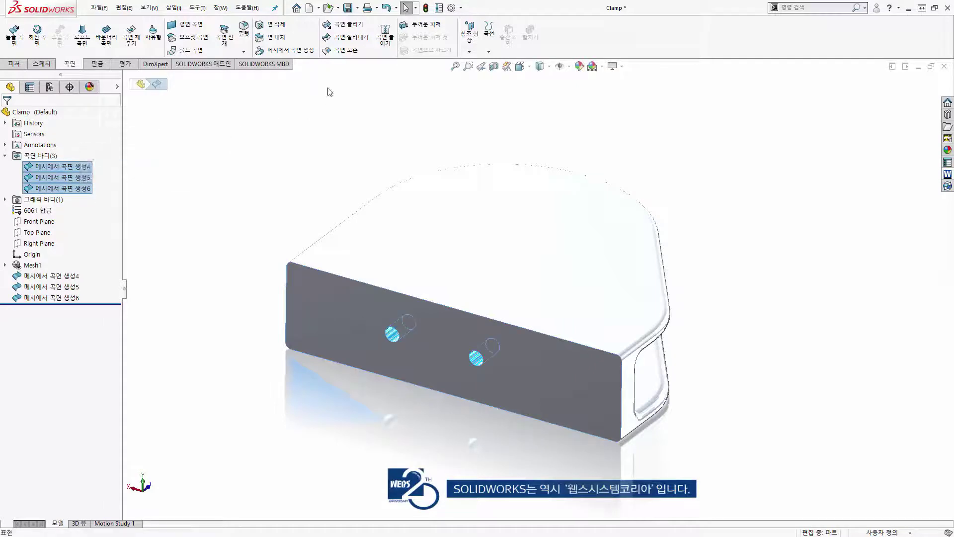
pyautogui.click(385, 42)
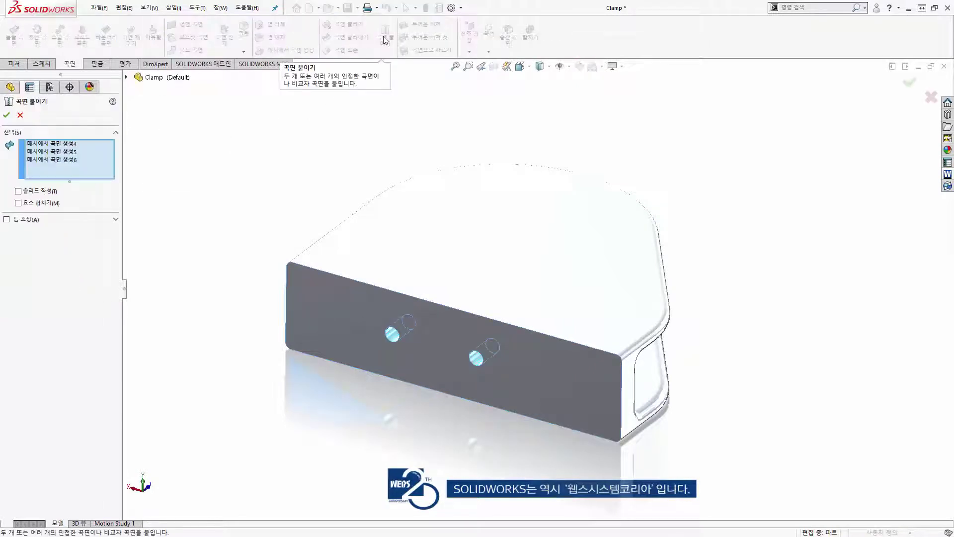
pyautogui.click(6, 115)
pyautogui.click(60, 167)
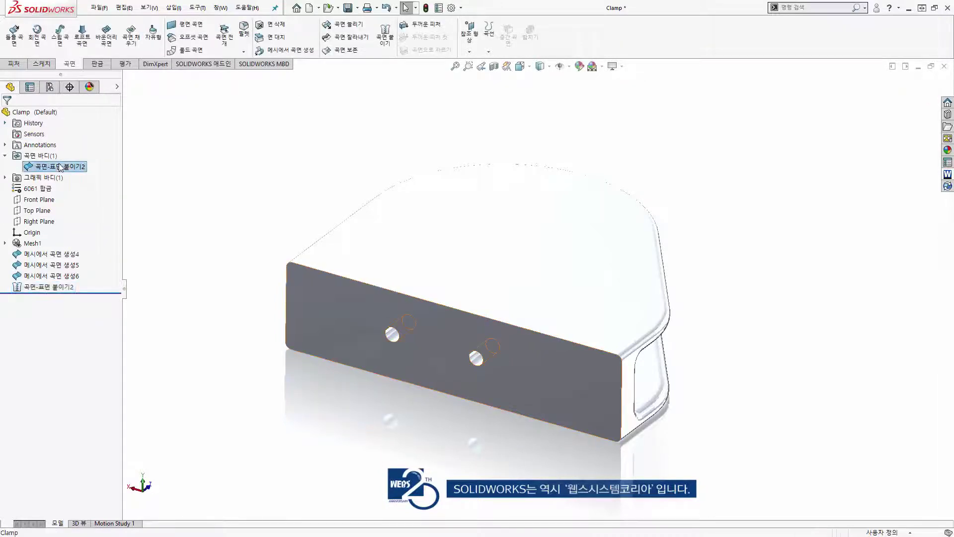
# - Hide the original Mesh (Closed) body and then the knitted surface body
pyautogui.click(5, 243)
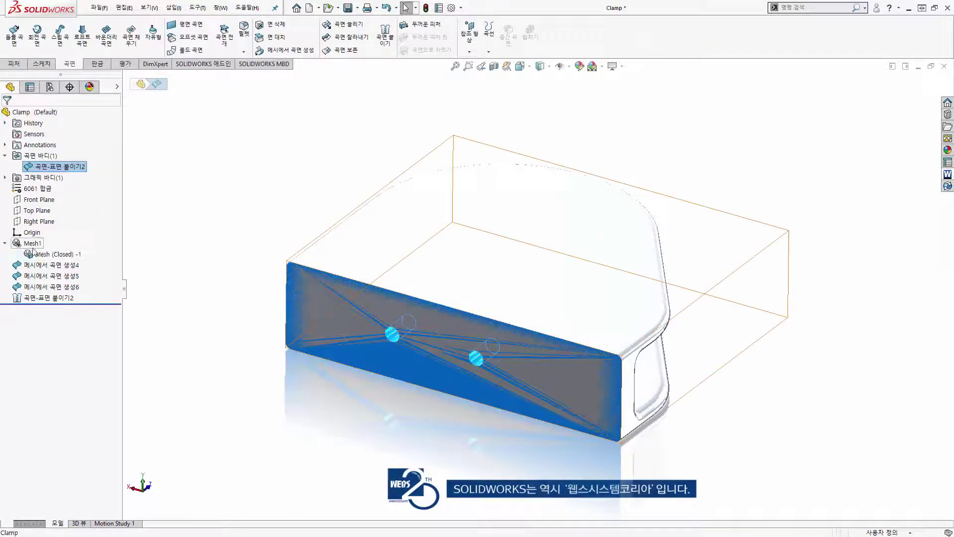
pyautogui.rightClick(41, 255)
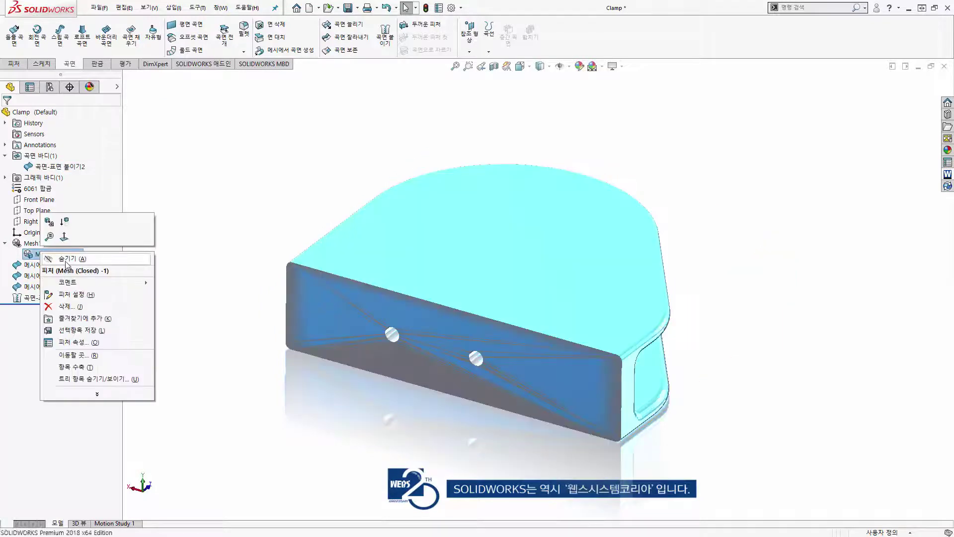
pyautogui.click(55, 258)
pyautogui.click(226, 238)
pyautogui.moveTo(389, 311)
pyautogui.mouseDown(button='middle')
pyautogui.moveTo(341, 305)
pyautogui.moveTo(296, 317)
pyautogui.moveTo(281, 362)
pyautogui.moveTo(291, 374)
pyautogui.mouseUp(button='middle')
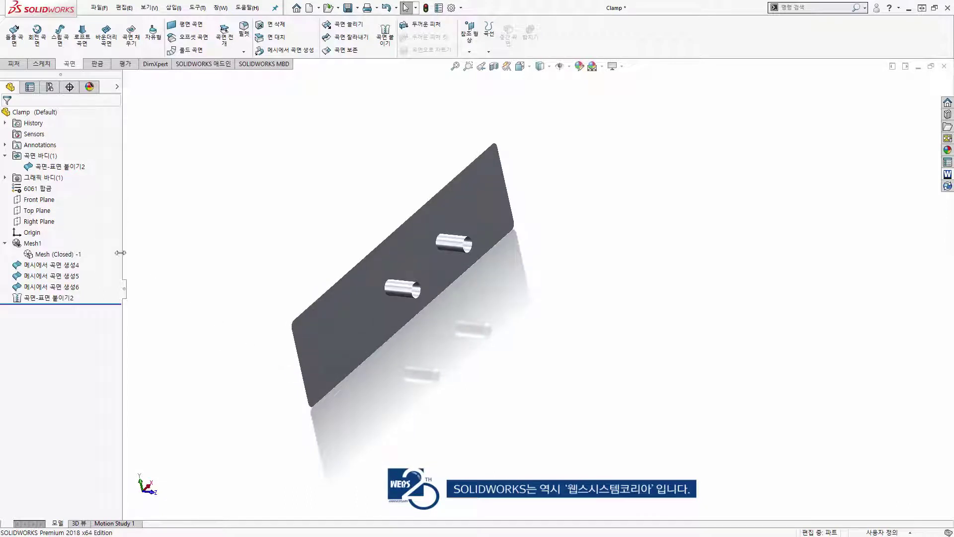
pyautogui.rightClick(83, 173)
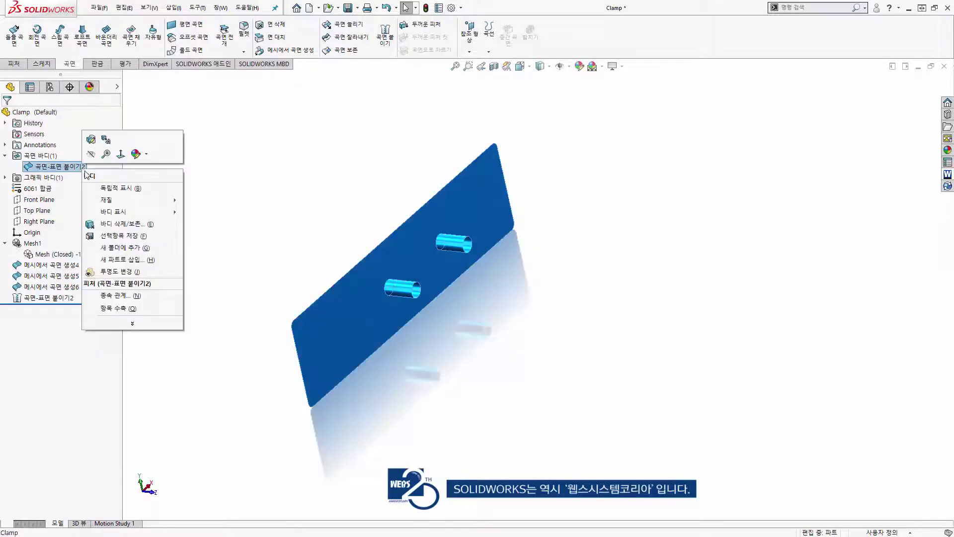
pyautogui.click(90, 175)
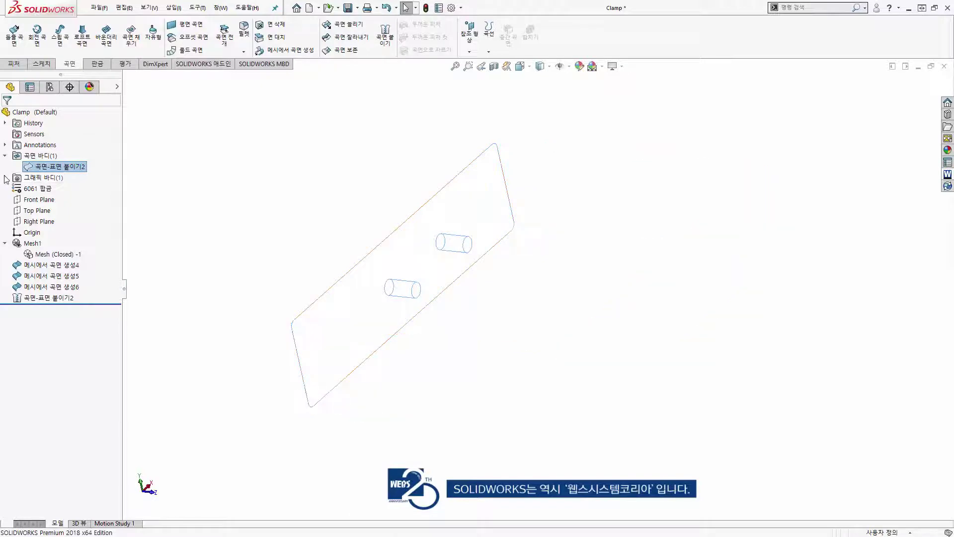
# - Show the Clamp mesh body again and switch to isometric view
pyautogui.click(5, 178)
pyautogui.click(49, 188)
pyautogui.rightClick(51, 189)
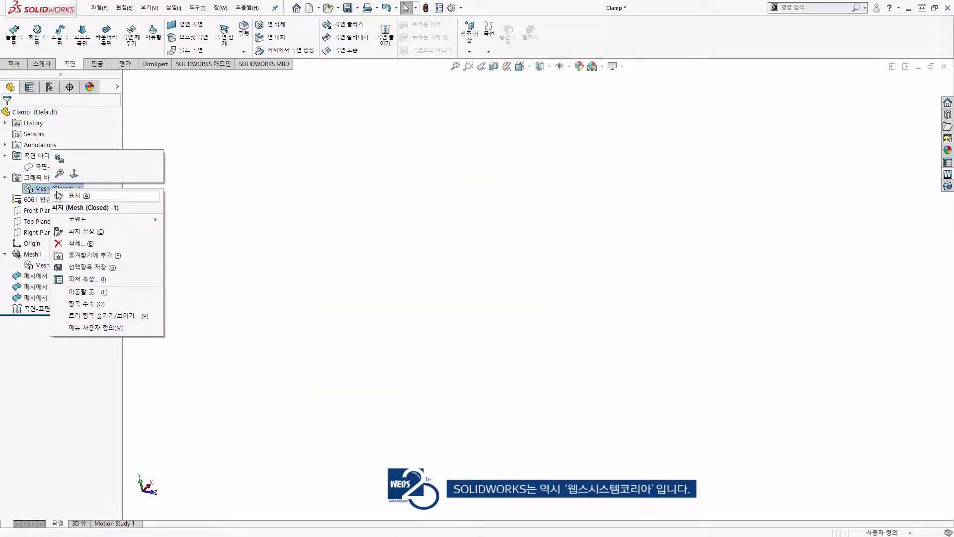
pyautogui.click(58, 194)
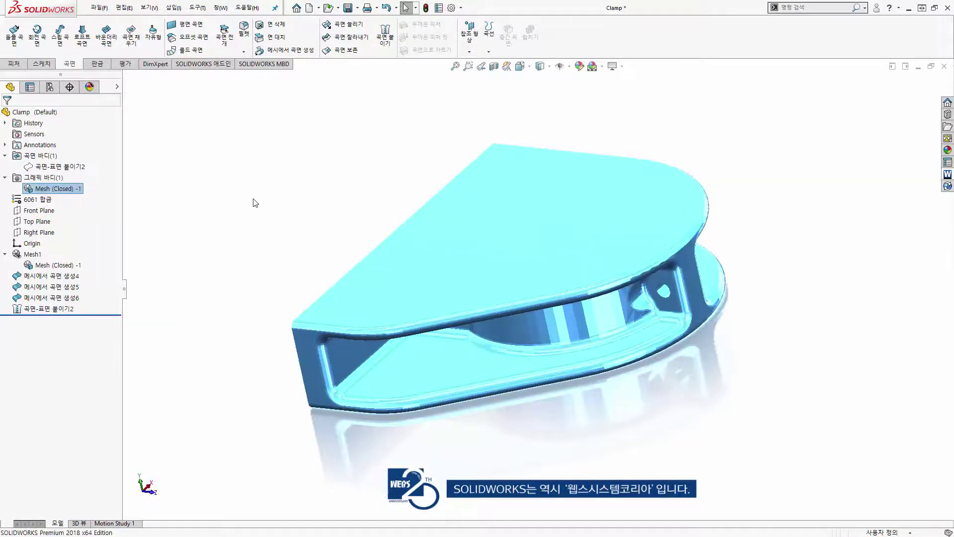
pyautogui.hotkey('ctrl', '7')
pyautogui.click(256, 199)
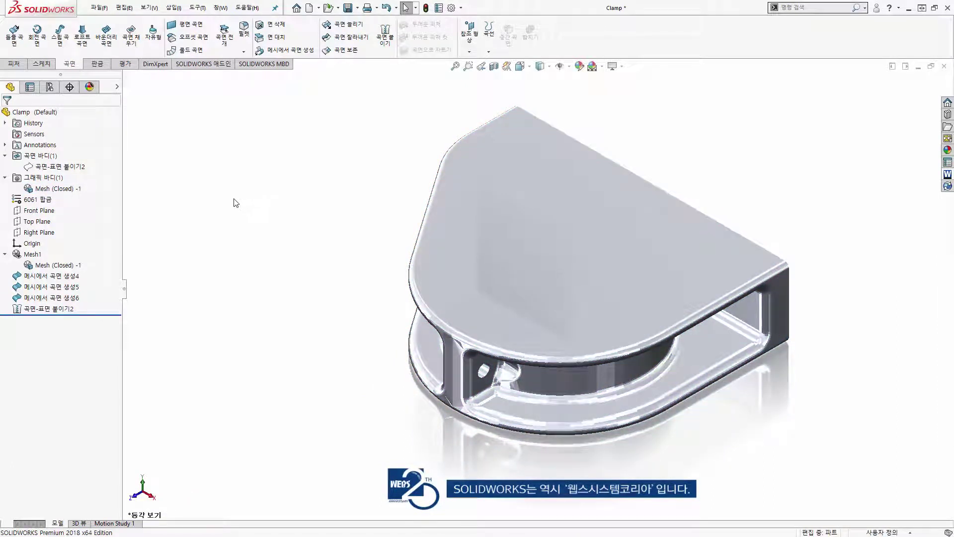
# - Start a Top Plane sketch and trace a three-point circle on the mesh bore edge
pyautogui.click(45, 222)
pyautogui.click(72, 209)
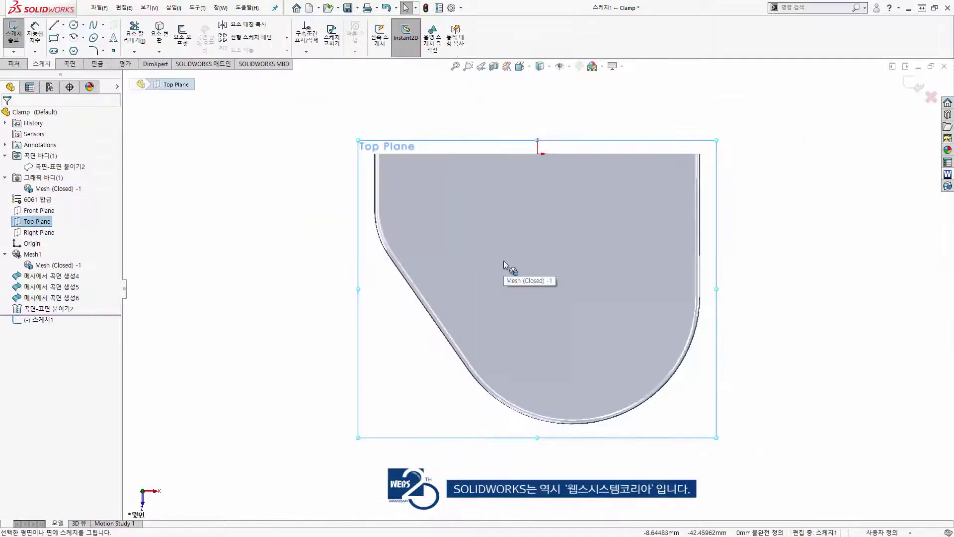
pyautogui.click(502, 260)
pyautogui.click(545, 128)
pyautogui.scroll(-4, 539, 266)
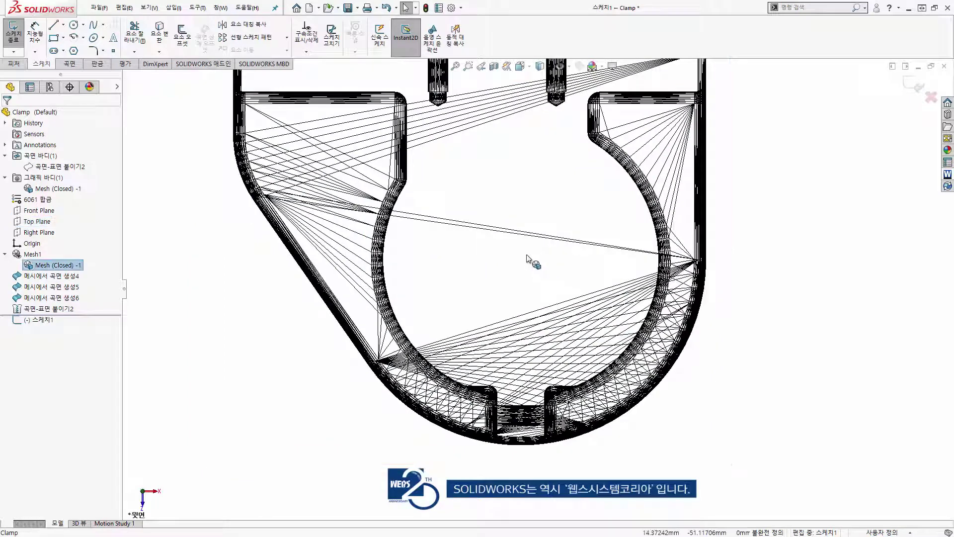
pyautogui.press('s')
pyautogui.click(560, 264)
pyautogui.click(398, 213)
pyautogui.click(624, 168)
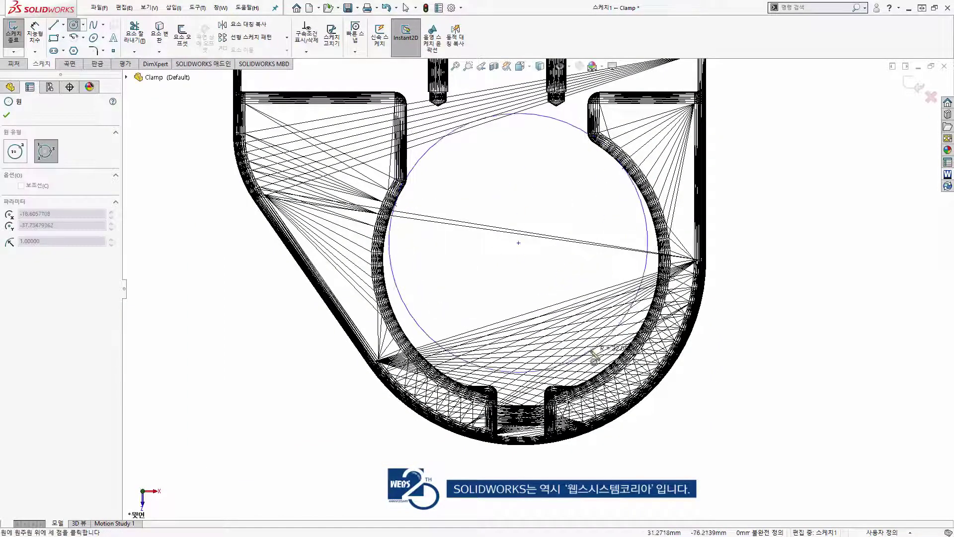
pyautogui.click(593, 357)
# - Add a concentric circle at the bore centre and dimension it Ø50
pyautogui.press('s')
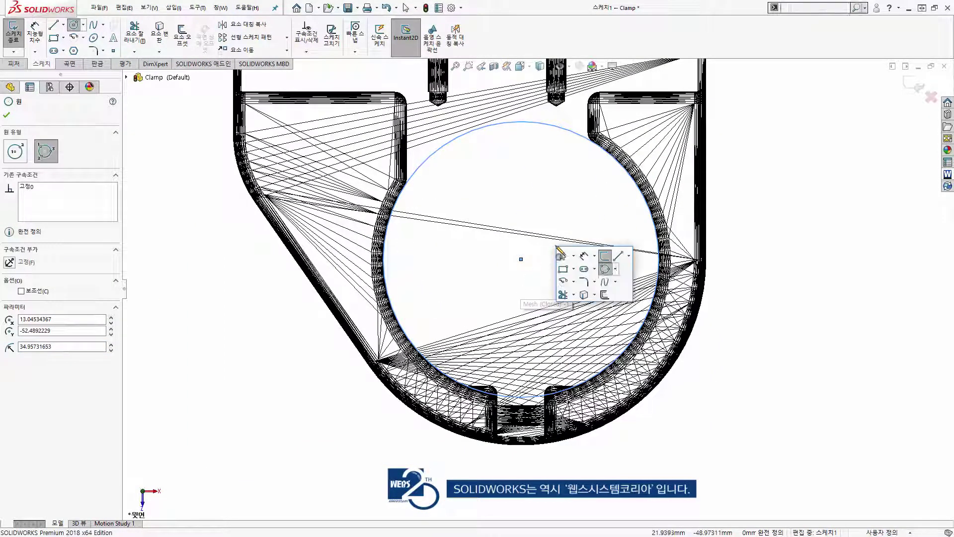
pyautogui.click(560, 254)
pyautogui.click(521, 259)
pyautogui.click(550, 185)
pyautogui.press('d')
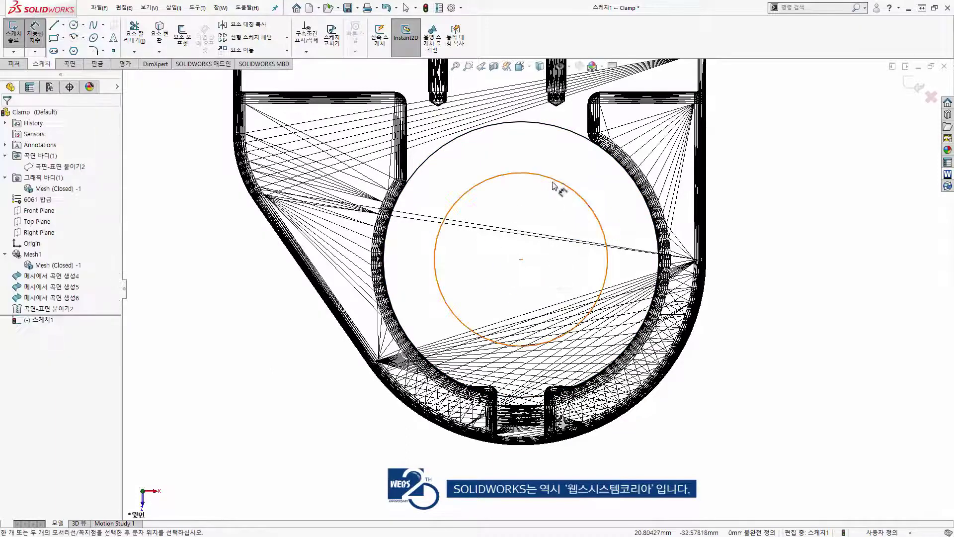
pyautogui.click(552, 185)
pyautogui.click(522, 139)
pyautogui.write('50')
pyautogui.press('Return')
# - Draw a slit rectangle from the circle centre past the clamp's outer edge, selecting its top edge with the centre
pyautogui.press('s')
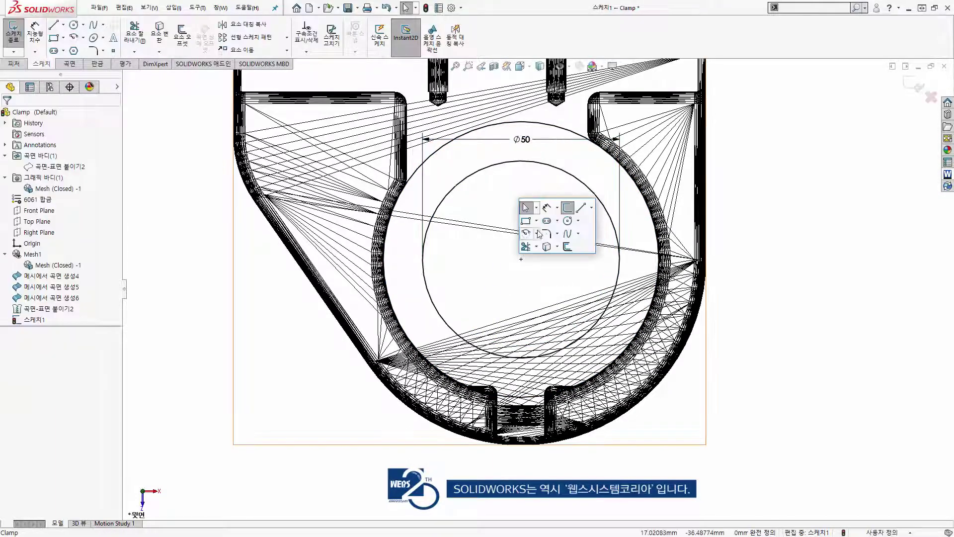
pyautogui.click(525, 221)
pyautogui.keyDown('ctrl'); pyautogui.moveTo(517, 269); pyautogui.dragTo(492, 168, button='middle'); pyautogui.keyUp('ctrl')
pyautogui.click(477, 157)
pyautogui.click(518, 373)
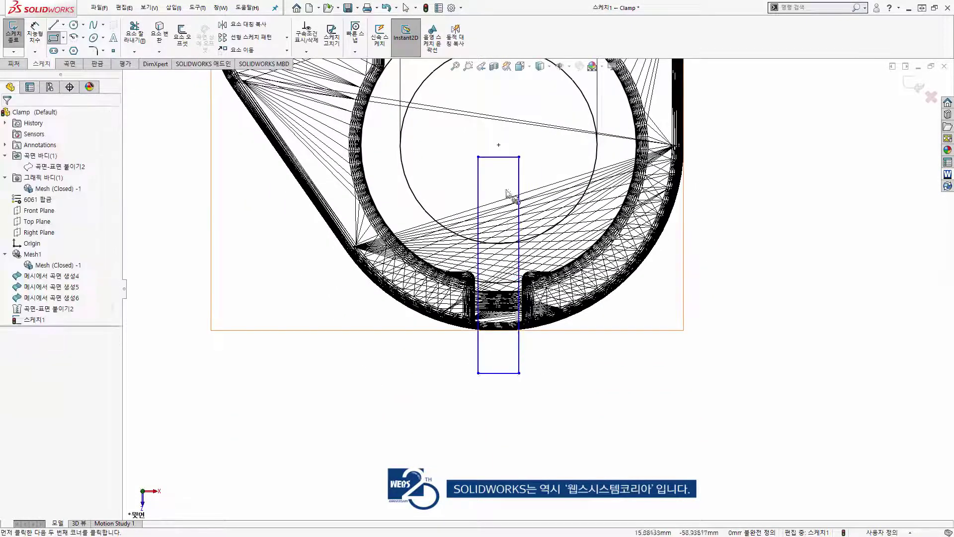
pyautogui.press('Escape')
pyautogui.click(507, 157)
pyautogui.click(547, 107)
# - Dimension the rectangle's width to 2 mm and view the sketch isometrically
pyautogui.press('s')
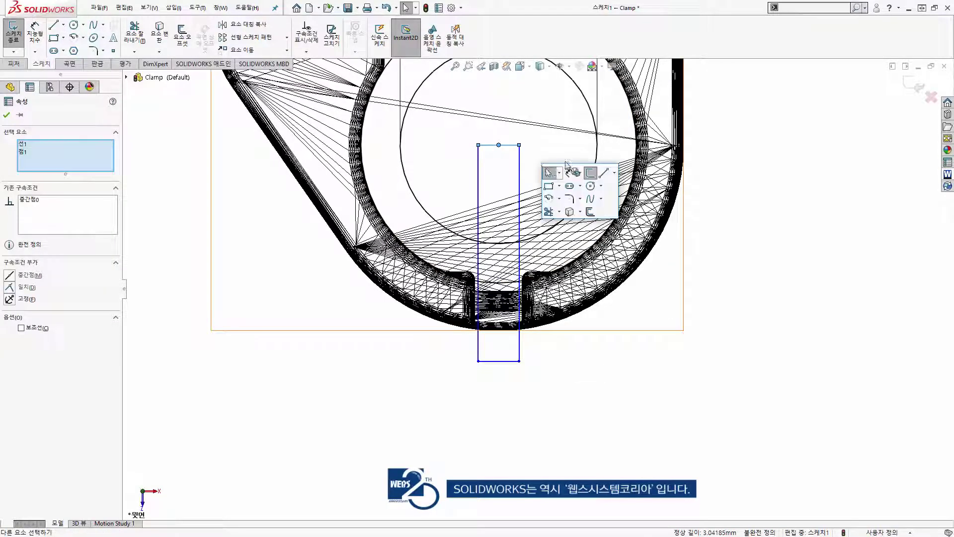
pyautogui.click(572, 173)
pyautogui.click(499, 145)
pyautogui.click(498, 103)
pyautogui.write('2')
pyautogui.press('Return')
pyautogui.press('Escape')
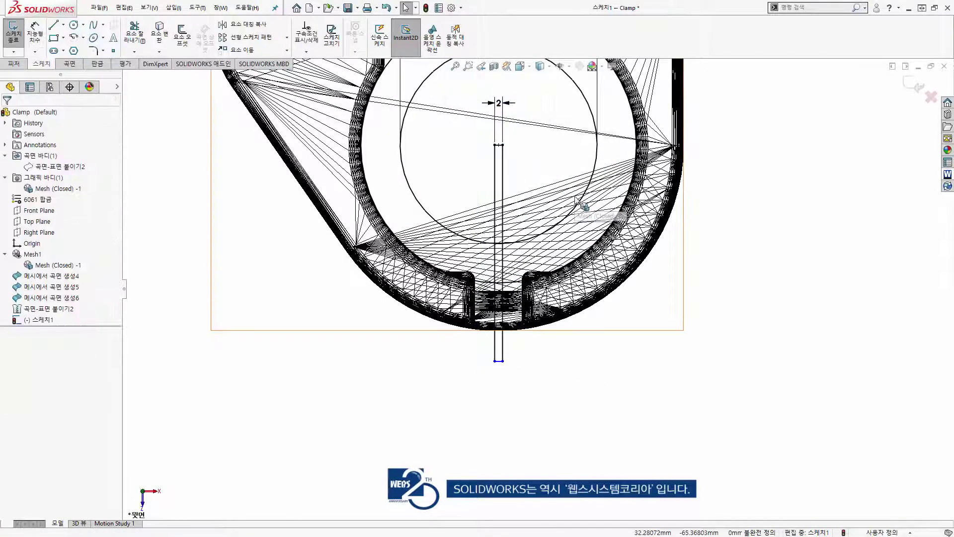
pyautogui.hotkey('ctrl', '7')
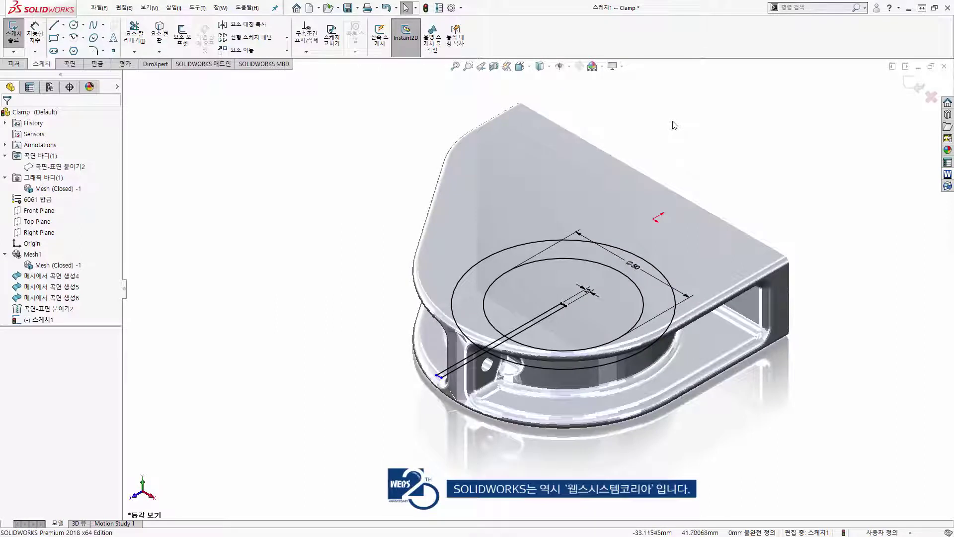
# - Boss-extrude Sketch1's circle and slit regions 107 mm using Mid Plane
pyautogui.click(705, 129)
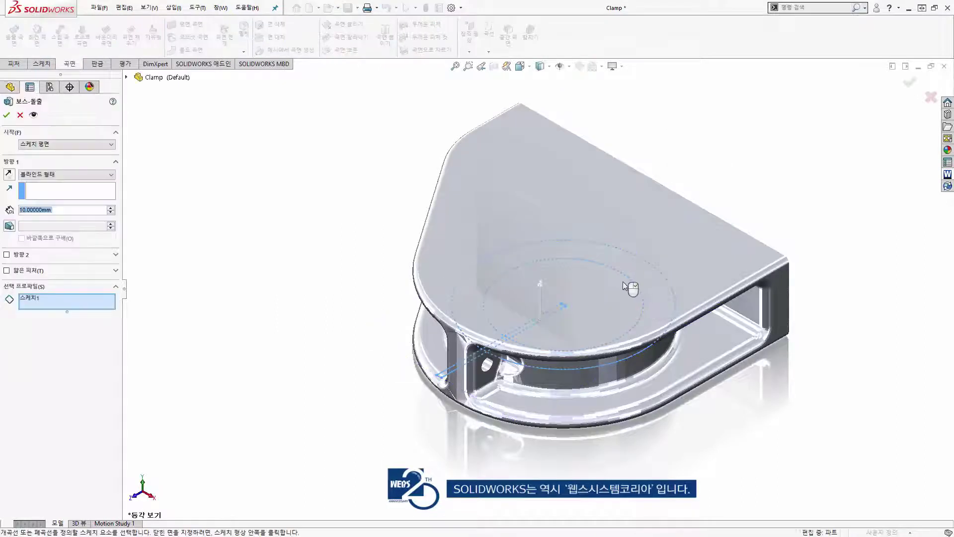
pyautogui.click(560, 312)
pyautogui.click(67, 173)
pyautogui.click(67, 220)
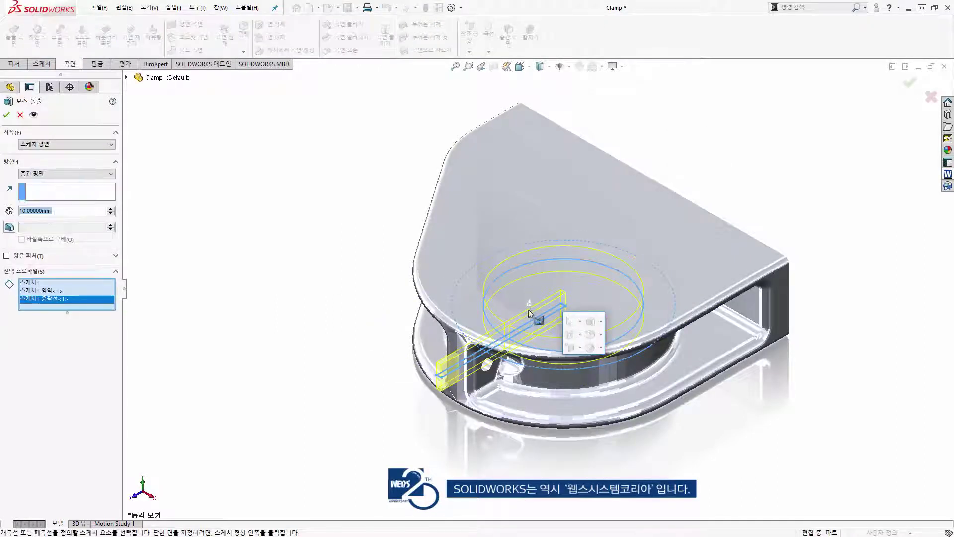
pyautogui.press('Return')
pyautogui.press('Return')
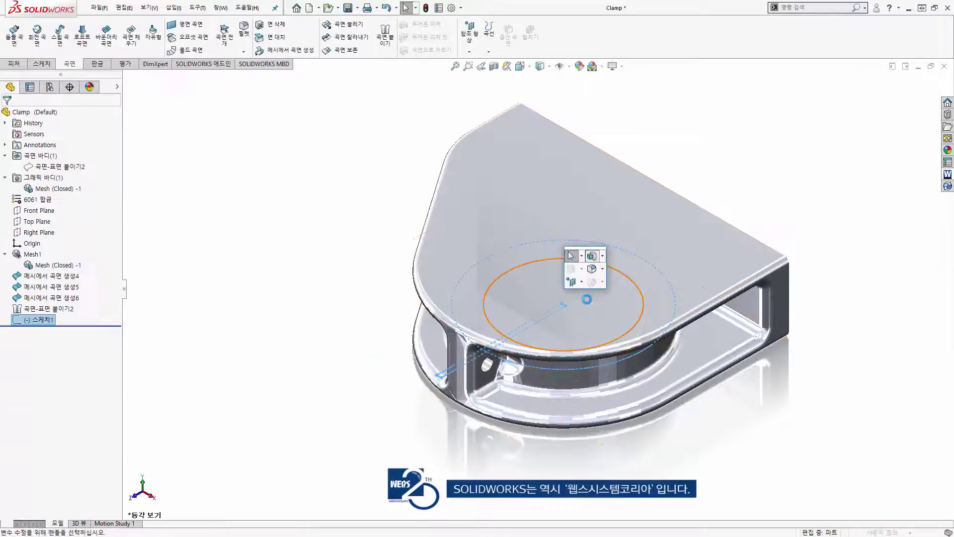
pyautogui.click(562, 309)
pyautogui.click(67, 174)
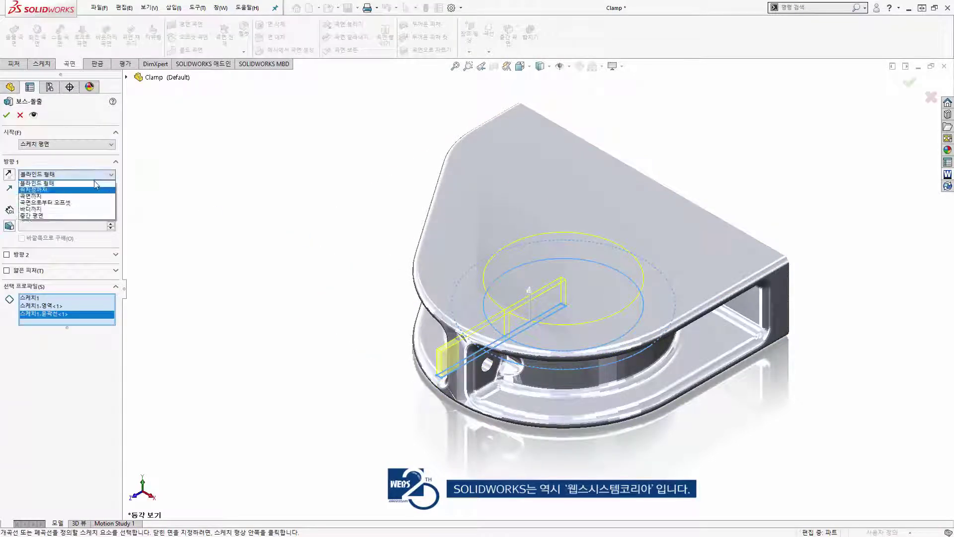
pyautogui.click(67, 221)
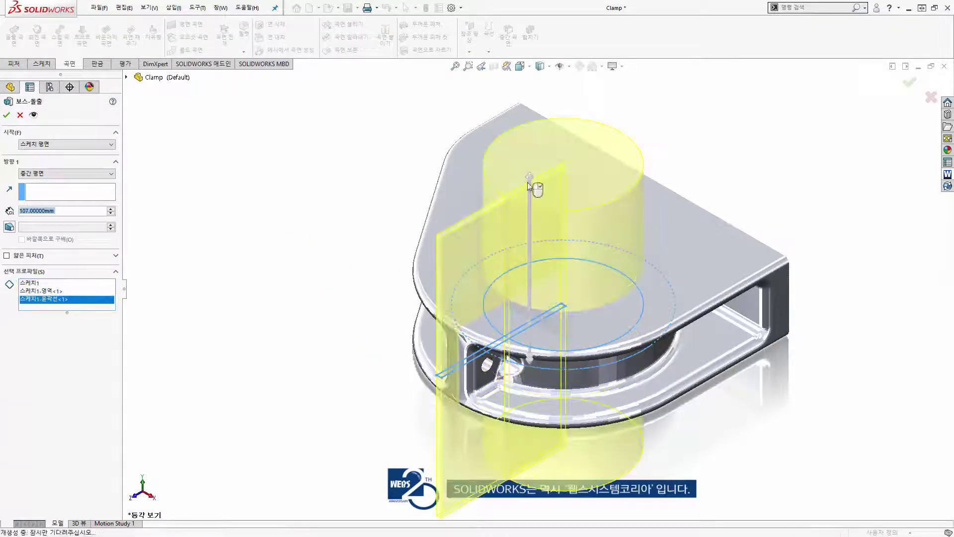
pyautogui.press('Return')
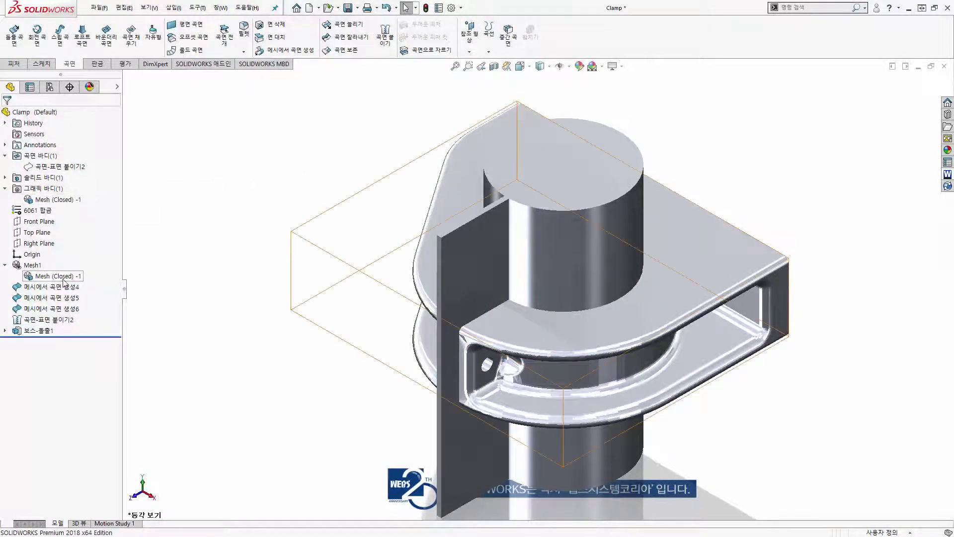
# - Convert the Boss-Extrude1 cylinder-and-fin solid body into a mesh body with Convert to Mesh Body
pyautogui.rightClick(64, 282)
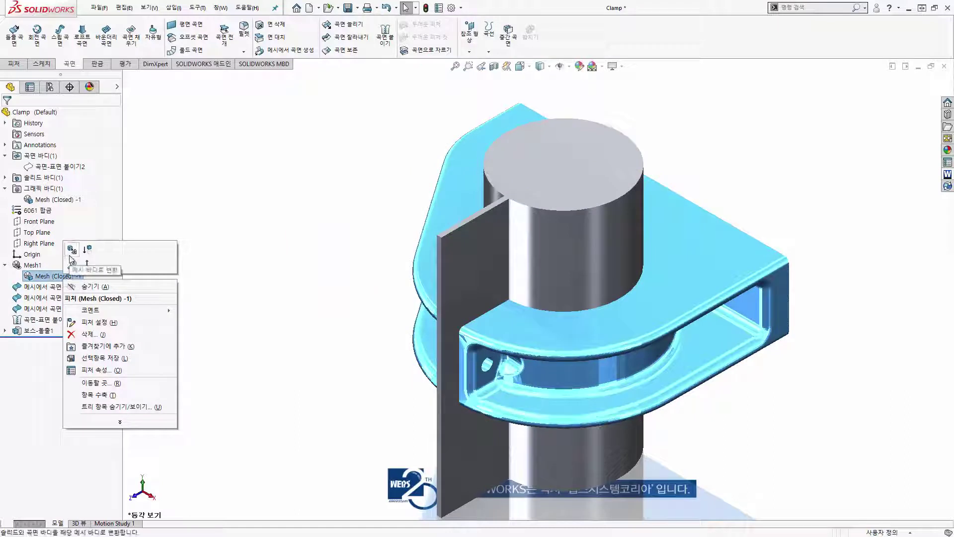
pyautogui.click(70, 256)
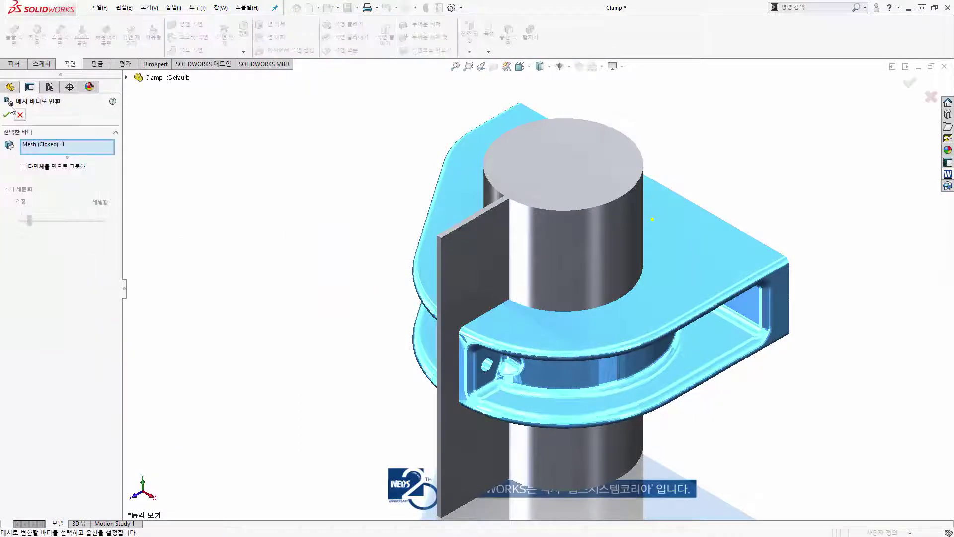
pyautogui.click(7, 115)
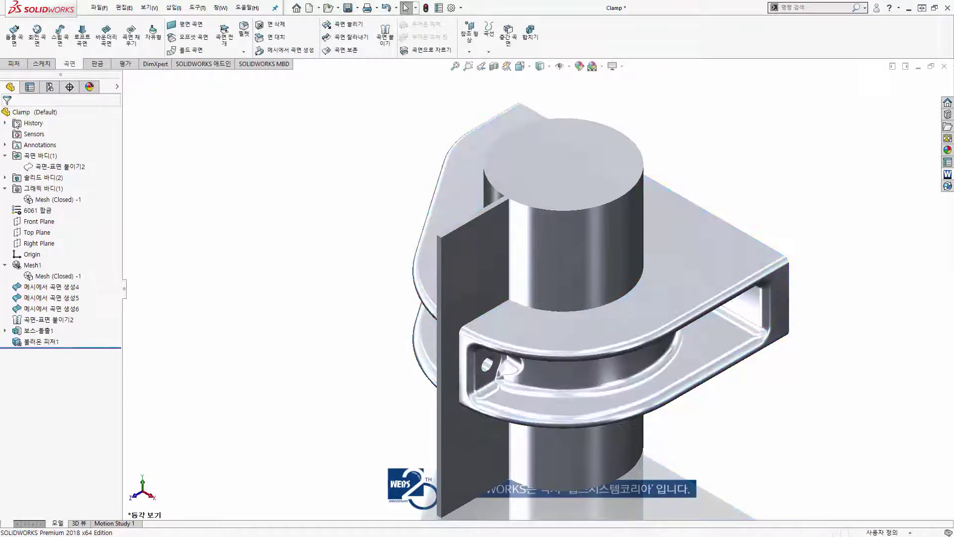
pyautogui.click(5, 177)
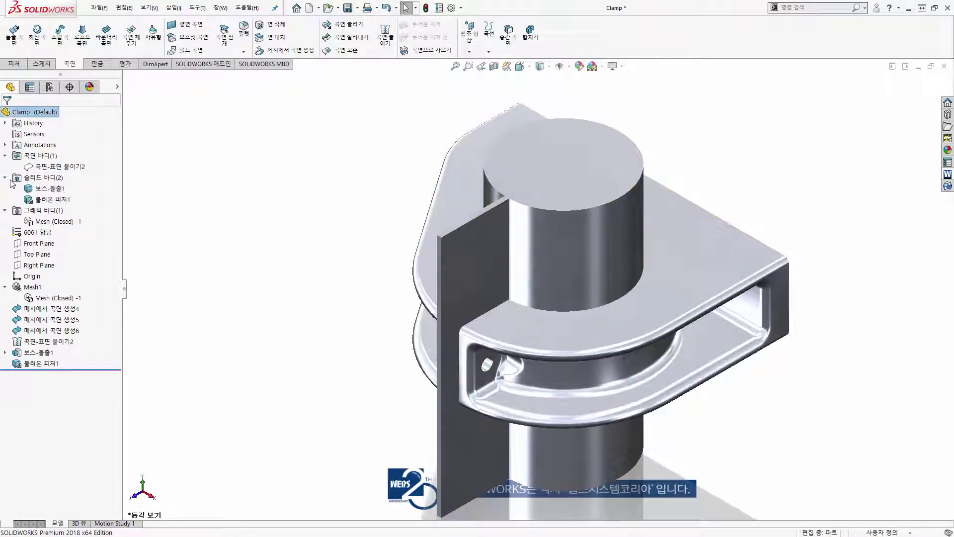
pyautogui.click(49, 191)
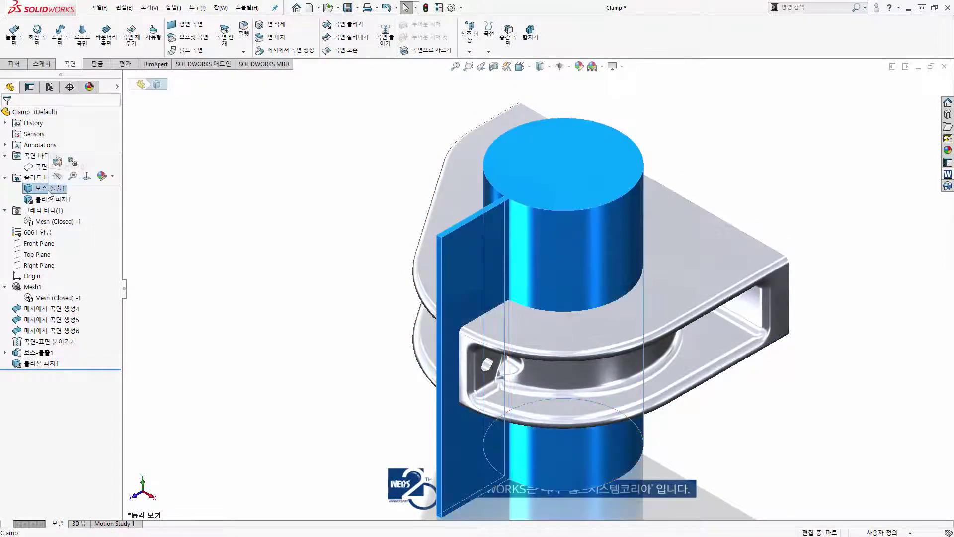
pyautogui.click(54, 200)
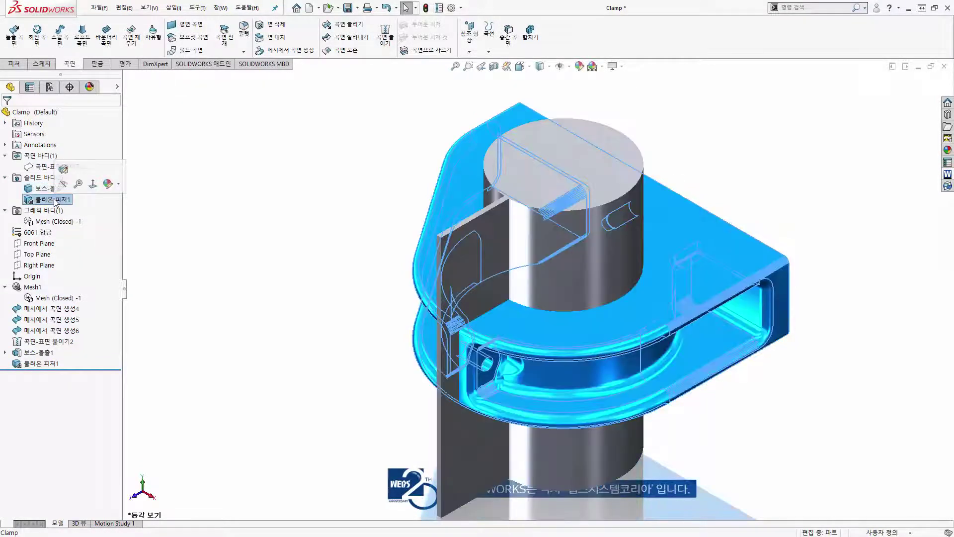
pyautogui.click(40, 189)
pyautogui.rightClick(40, 188)
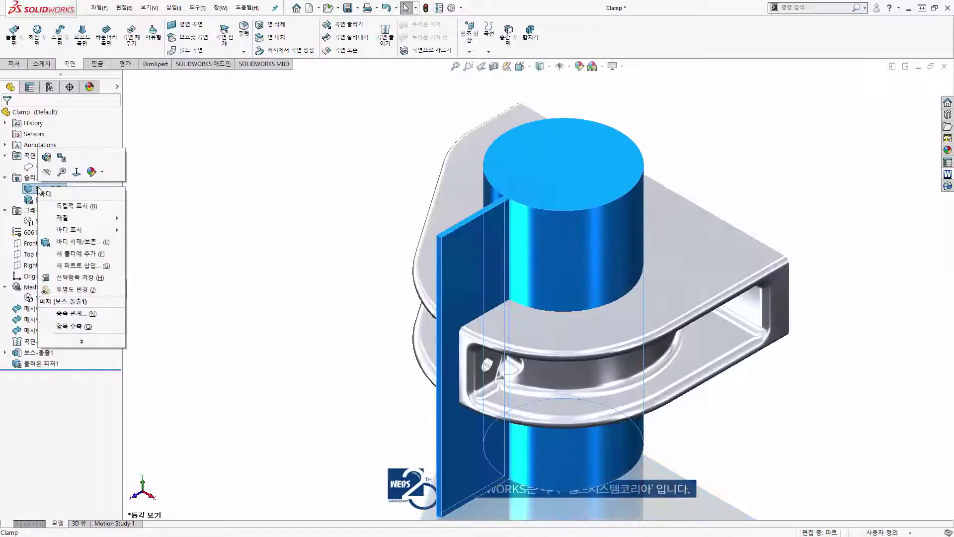
pyautogui.click(61, 157)
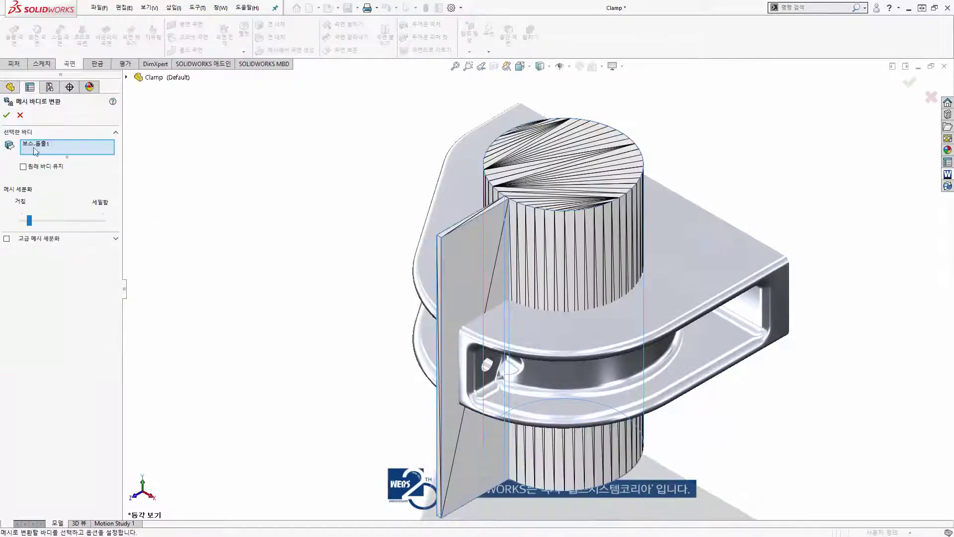
pyautogui.click(7, 115)
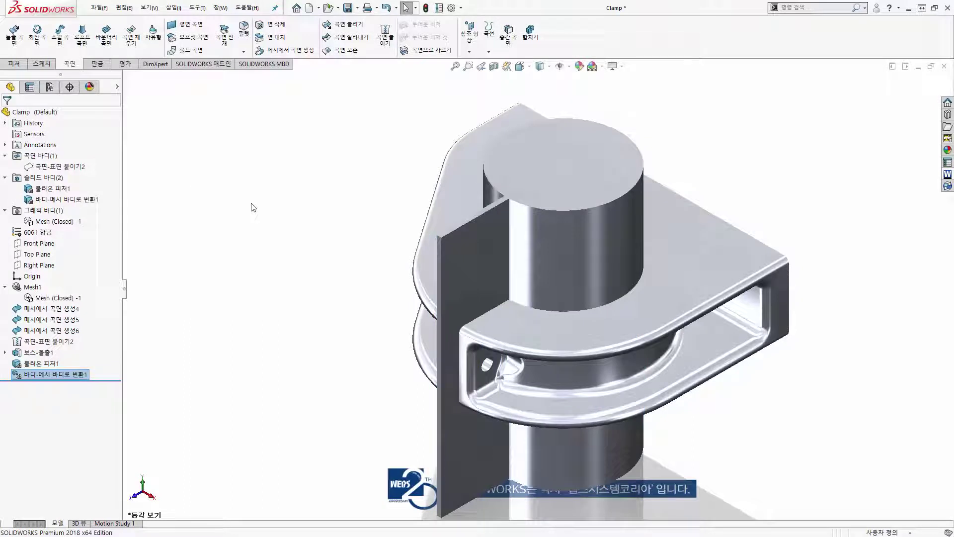
pyautogui.click(253, 207)
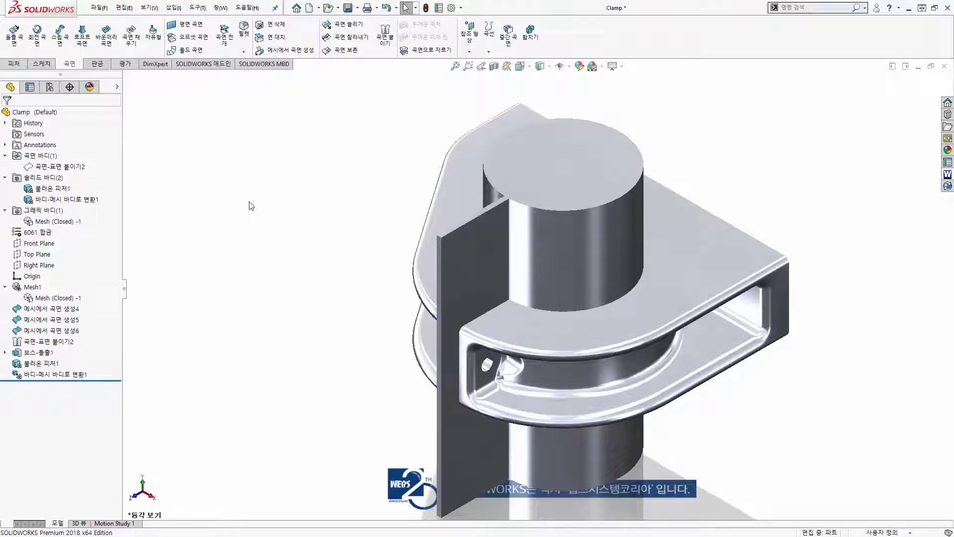
# - Combine-subtract the cylinder from main body 불러온 피처1, leaving one clamp body with a round split bore
pyautogui.click(530, 34)
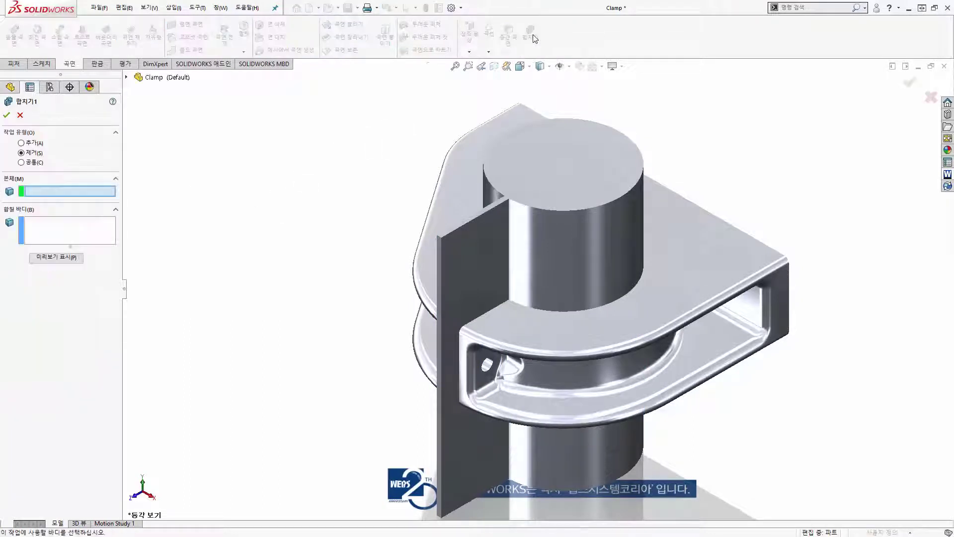
pyautogui.click(708, 261)
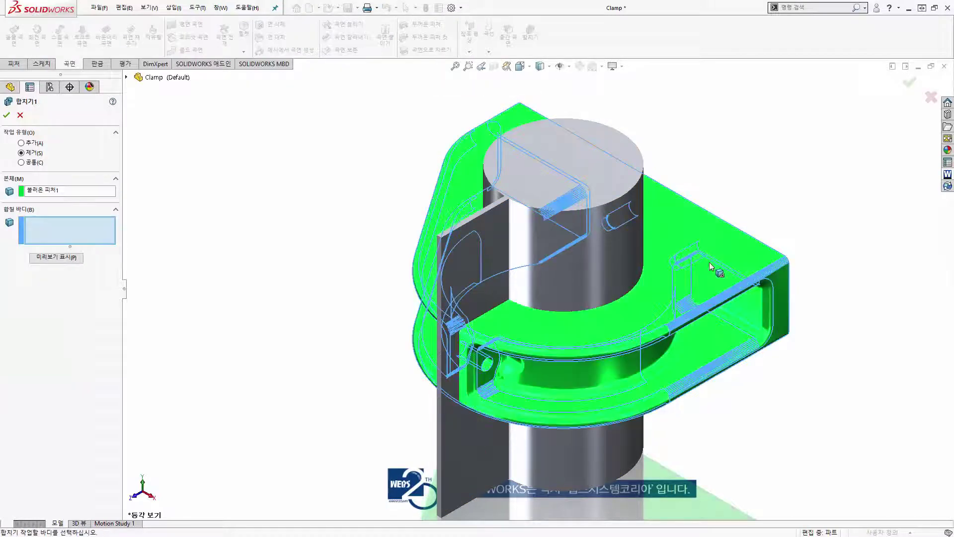
pyautogui.click(630, 244)
pyautogui.press('Return')
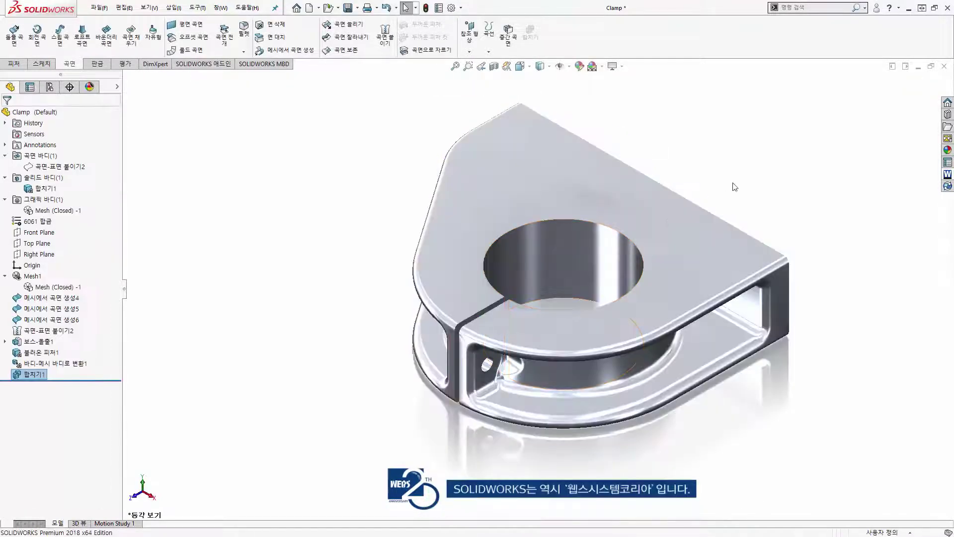
pyautogui.moveTo(656, 273)
pyautogui.mouseDown(button='middle')
pyautogui.moveTo(671, 253)
pyautogui.moveTo(647, 199)
pyautogui.moveTo(642, 271)
pyautogui.mouseUp(button='middle')
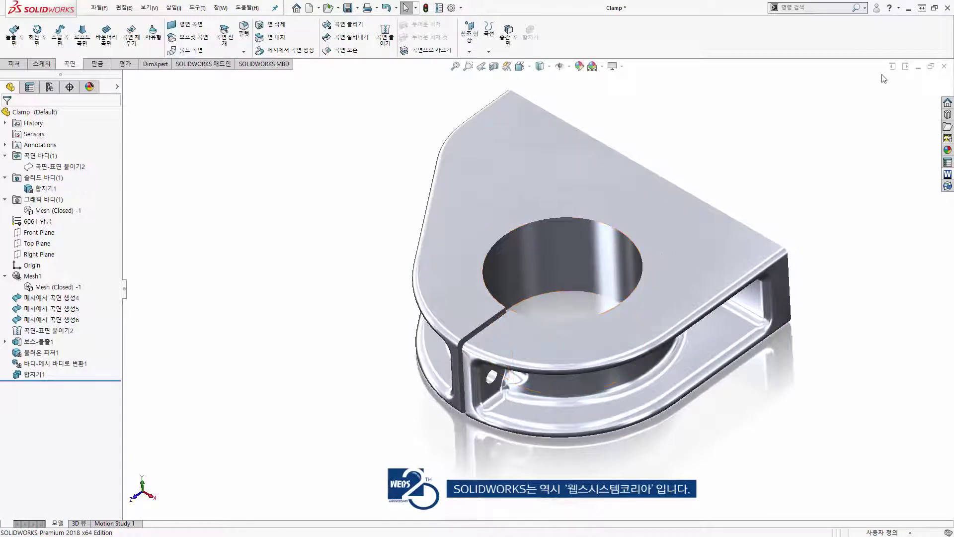
pyautogui.click(892, 66)
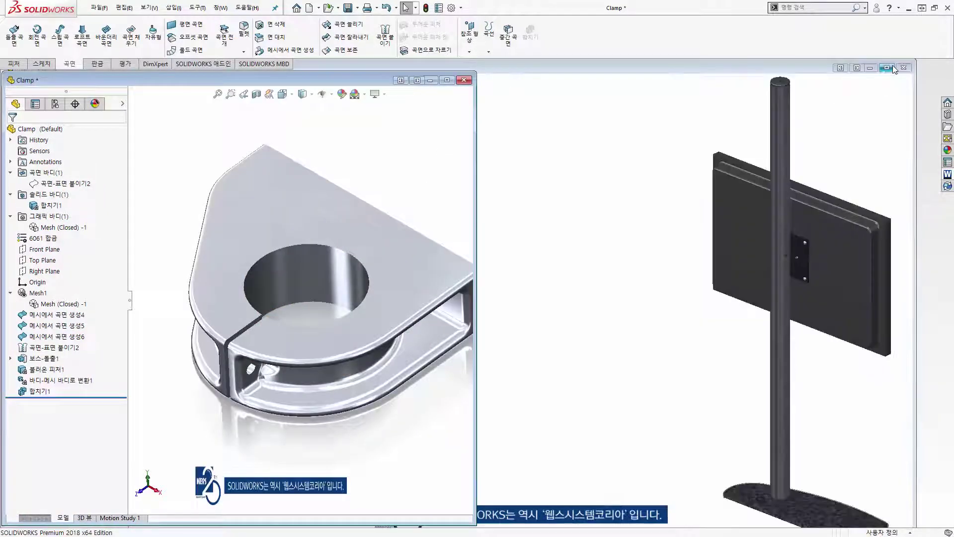
# - Tile the windows and drag the Clamp part into the Mesh Modeling TV stand assembly as Clamp<2>
pyautogui.click(856, 67)
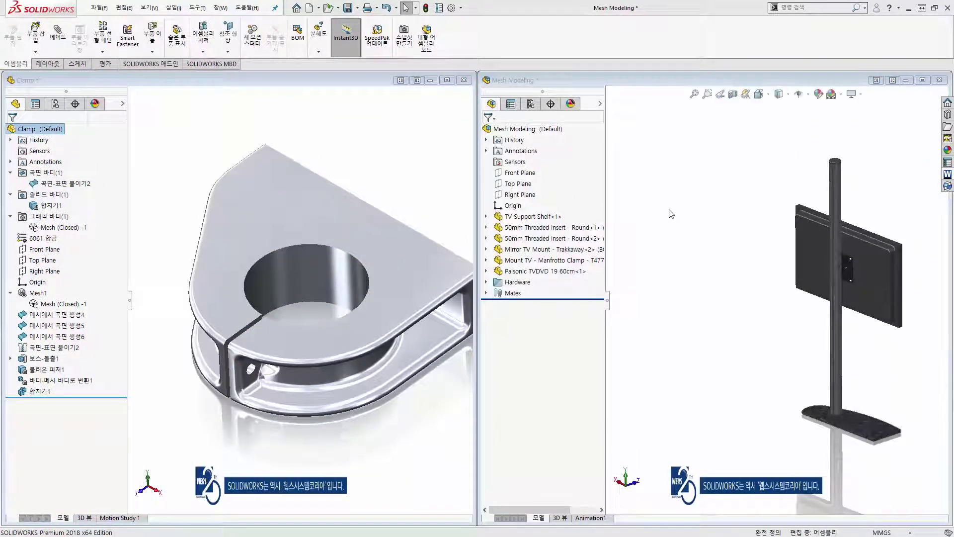
pyautogui.click(670, 213)
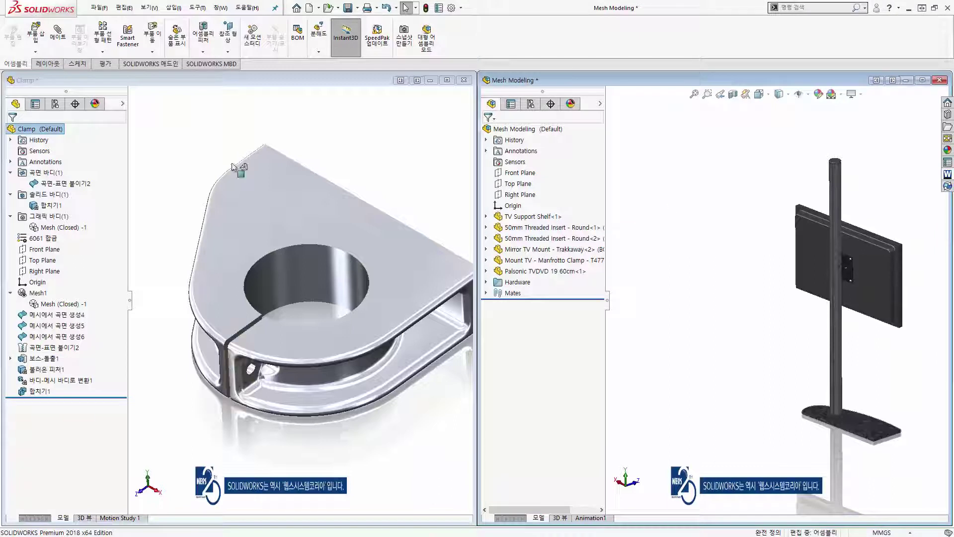
pyautogui.moveTo(56, 129); pyautogui.dragTo(737, 267)
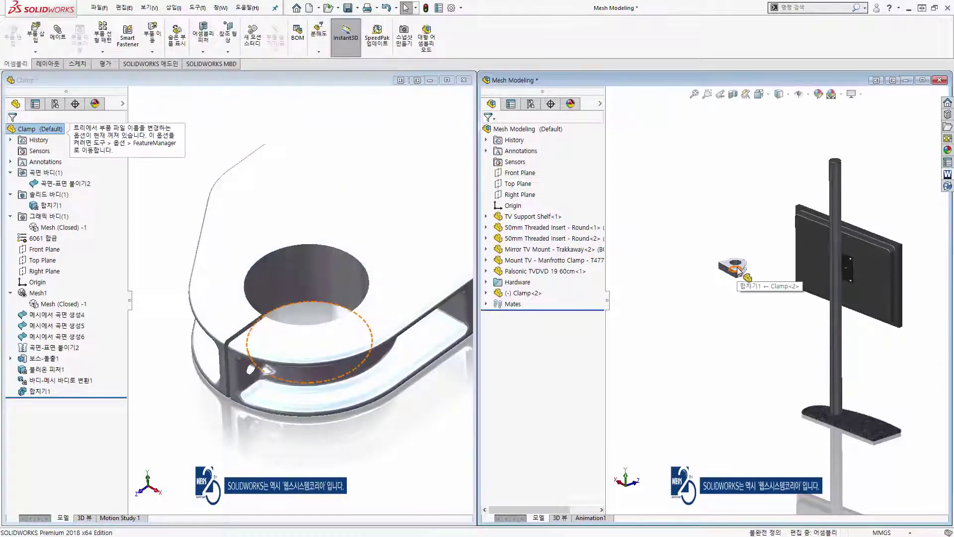
# - Add a flipped Profile Center mate between the clamp's back face and the TV mount plate face
pyautogui.click(922, 80)
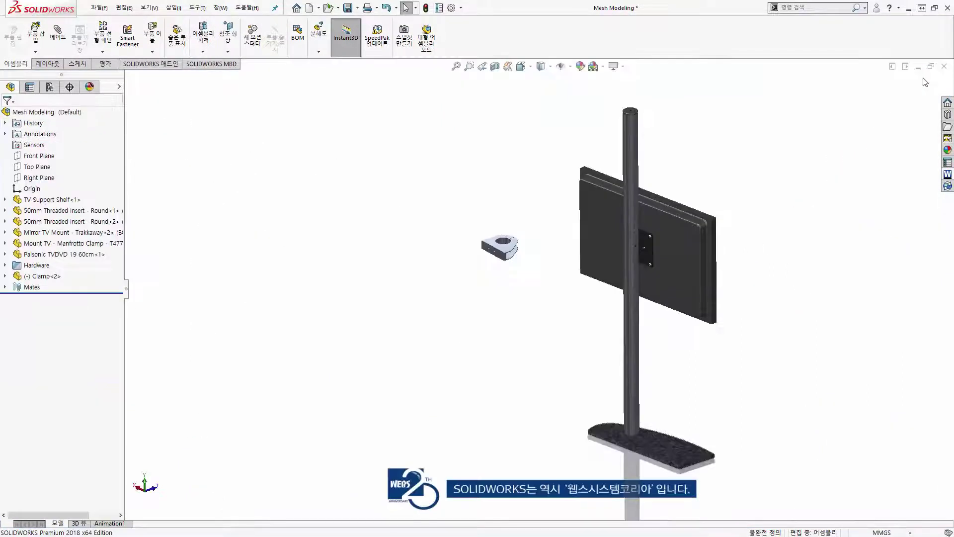
pyautogui.scroll(-3, 622, 264)
pyautogui.scroll(-2, 568, 244)
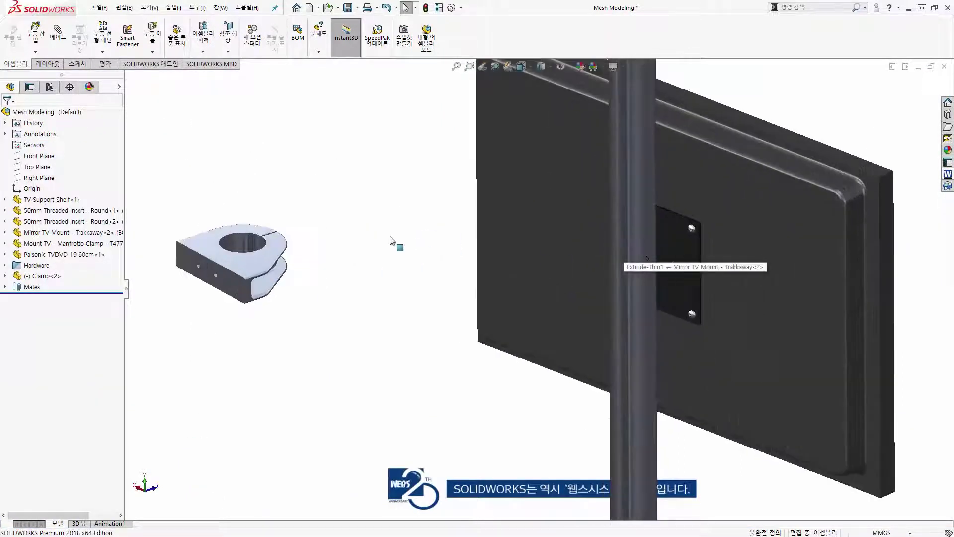
pyautogui.press('s')
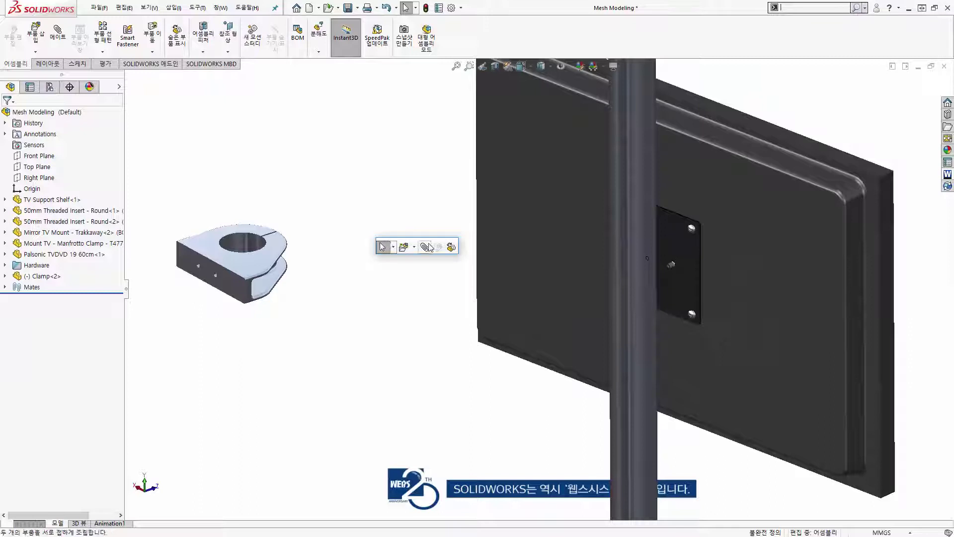
pyautogui.click(428, 247)
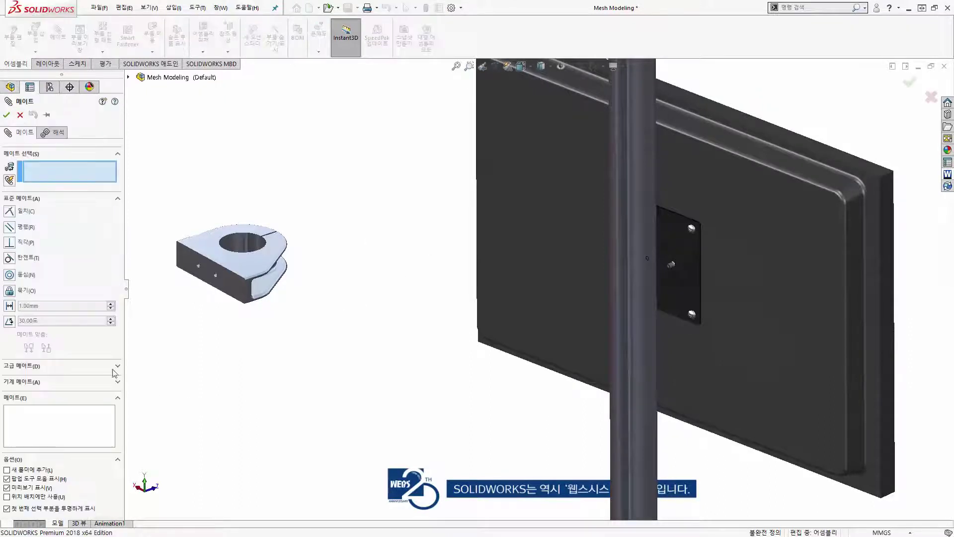
pyautogui.click(114, 367)
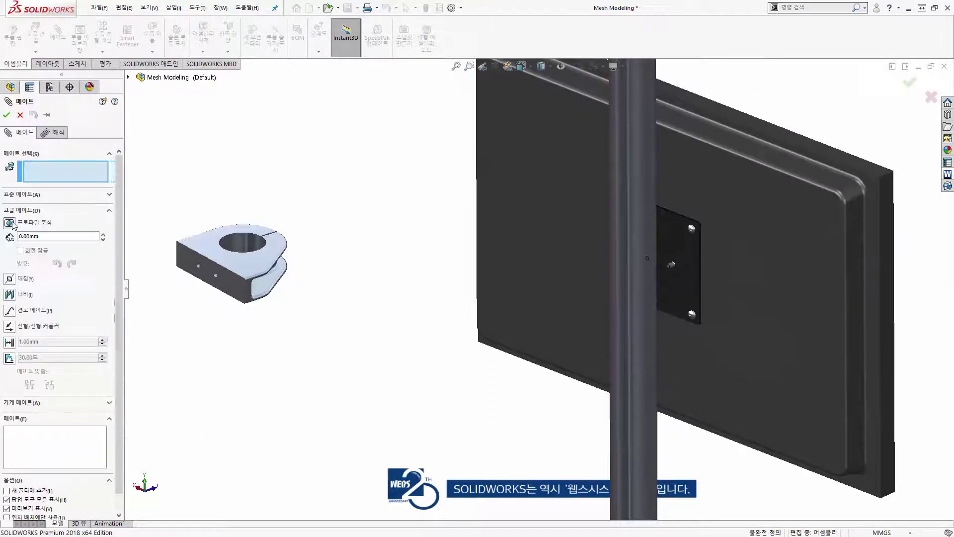
pyautogui.click(187, 269)
pyautogui.click(682, 273)
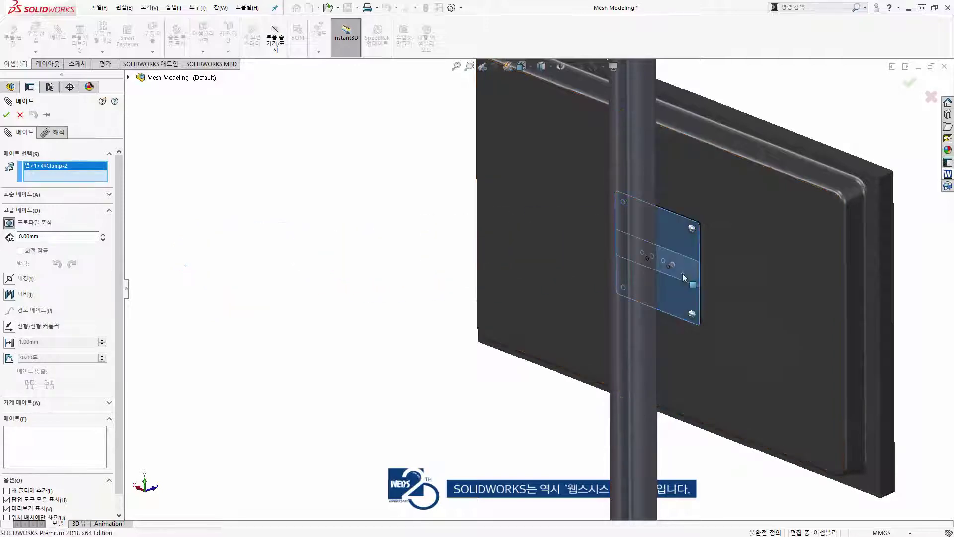
pyautogui.click(49, 396)
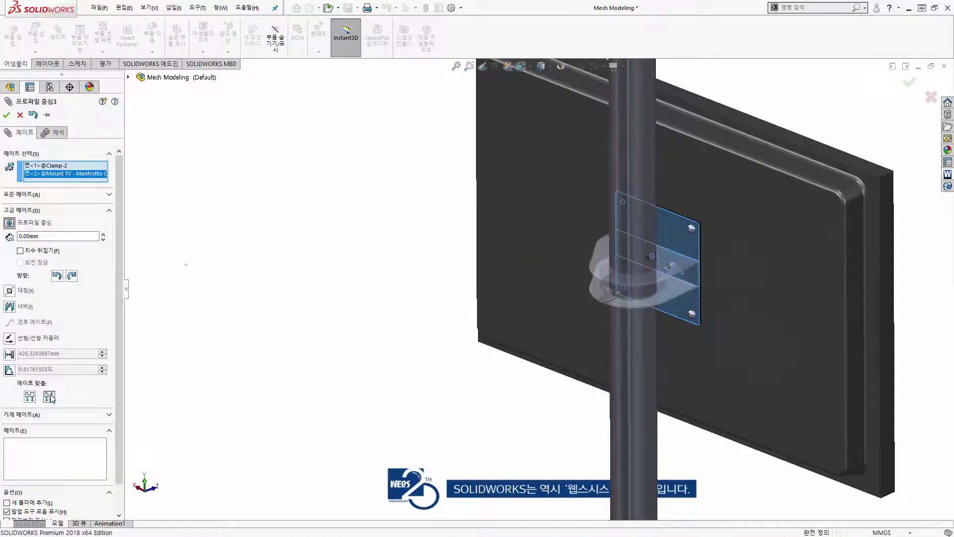
pyautogui.click(6, 115)
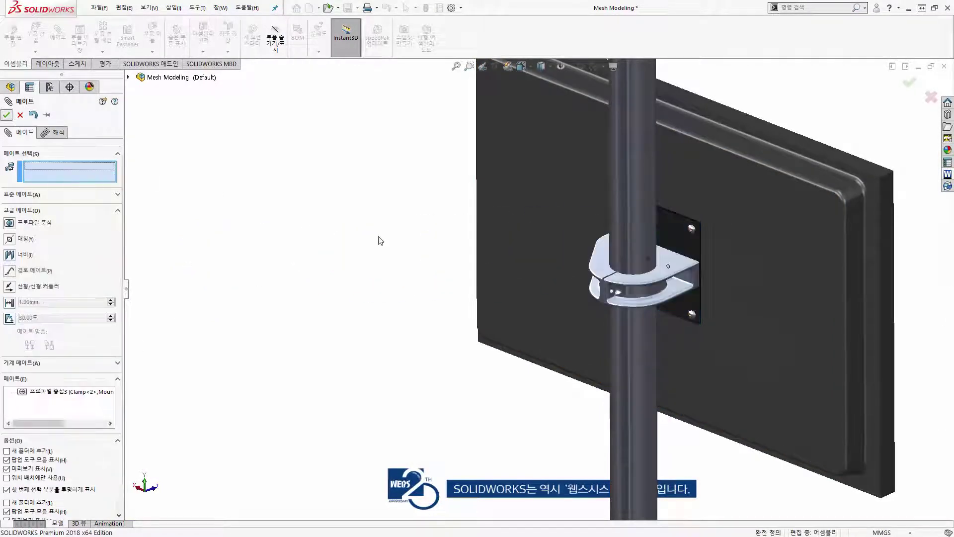
pyautogui.press('Escape')
pyautogui.scroll(-3, 738, 256)
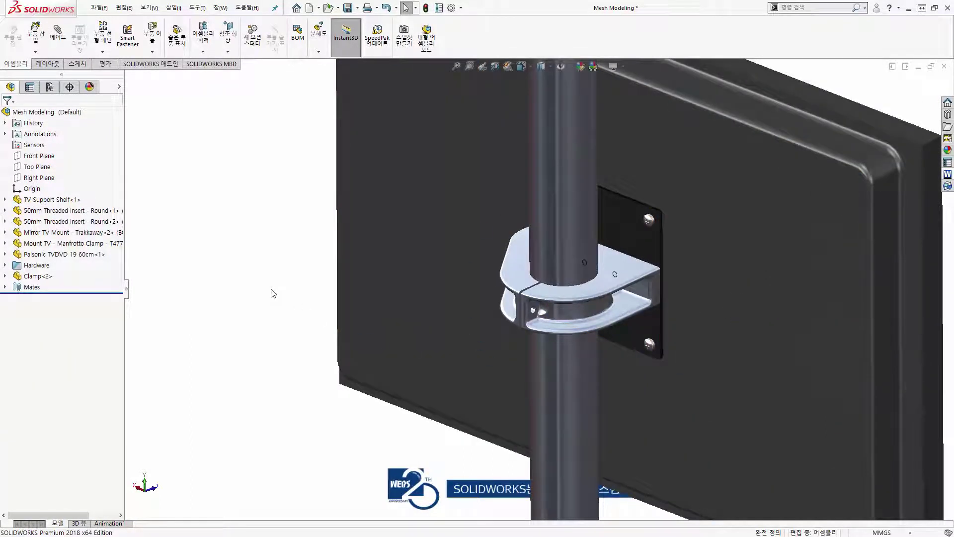
pyautogui.press('f')
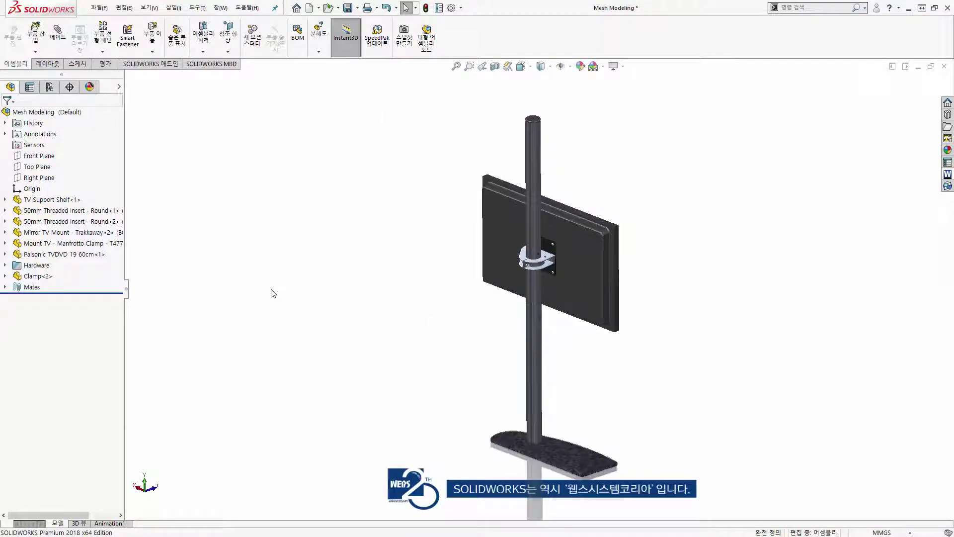